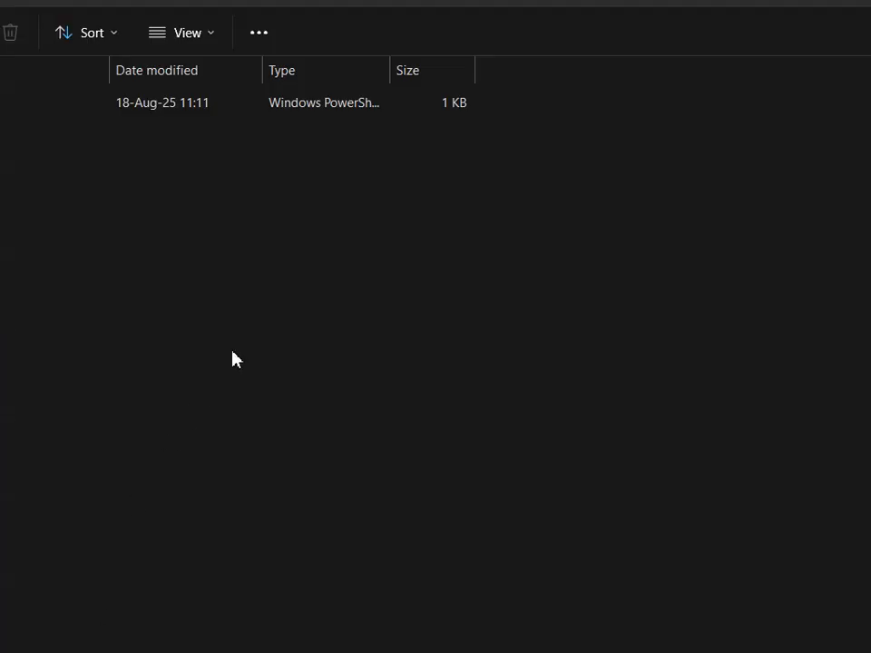
Bring the DC-01 Administrator Desktop share beside the server's own desktop and compare their contents.
left_click_drag(290, 649, 184, 108)
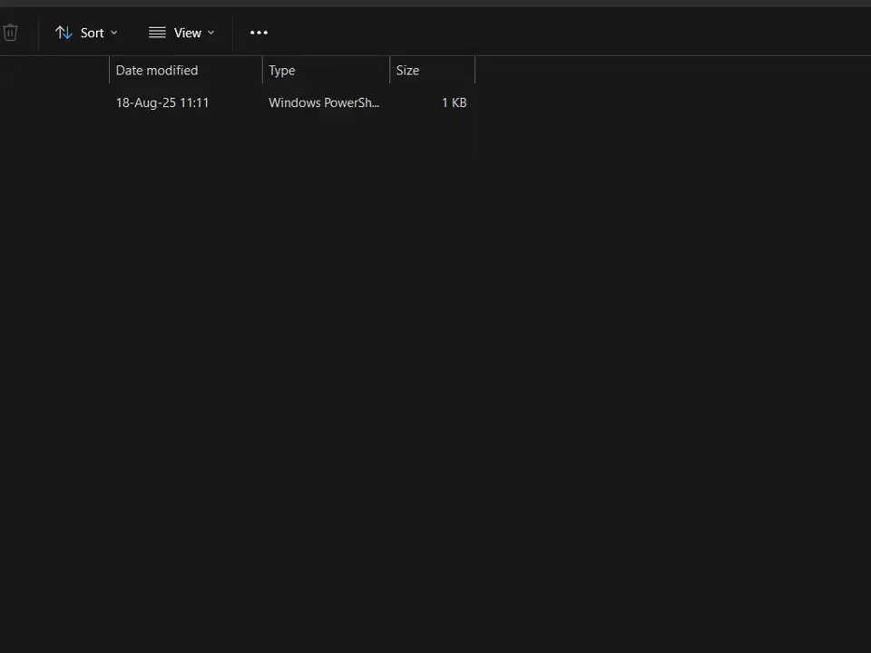
left_click_drag(866, 2, 868, 64)
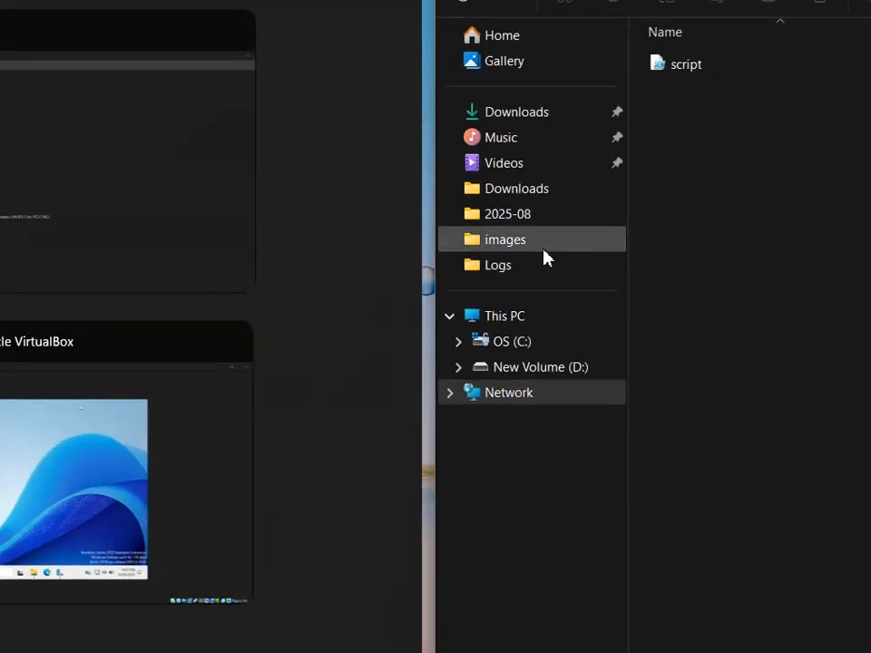
left_click(735, 218)
left_click(381, 53)
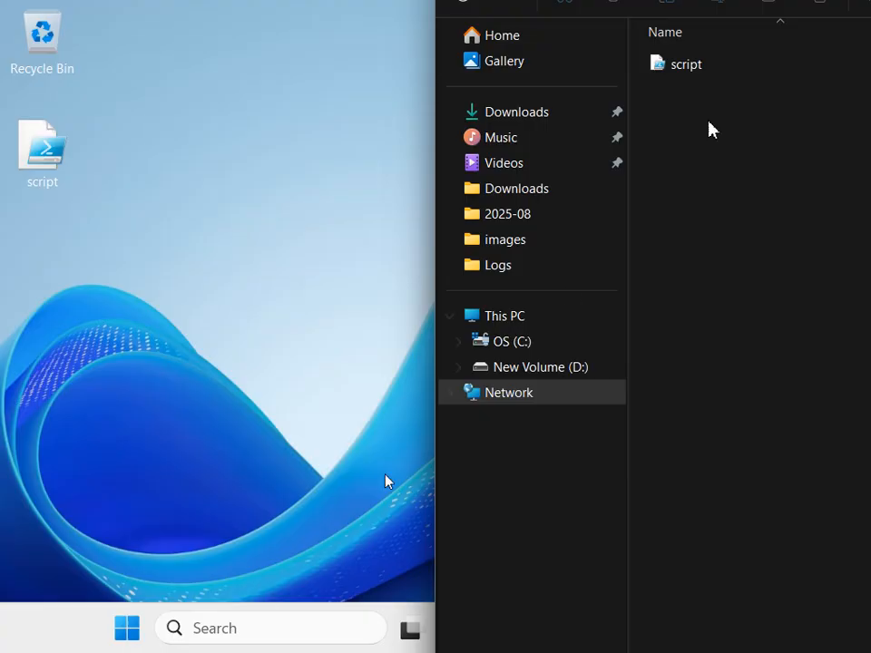
left_click_drag(790, 0, 414, 102)
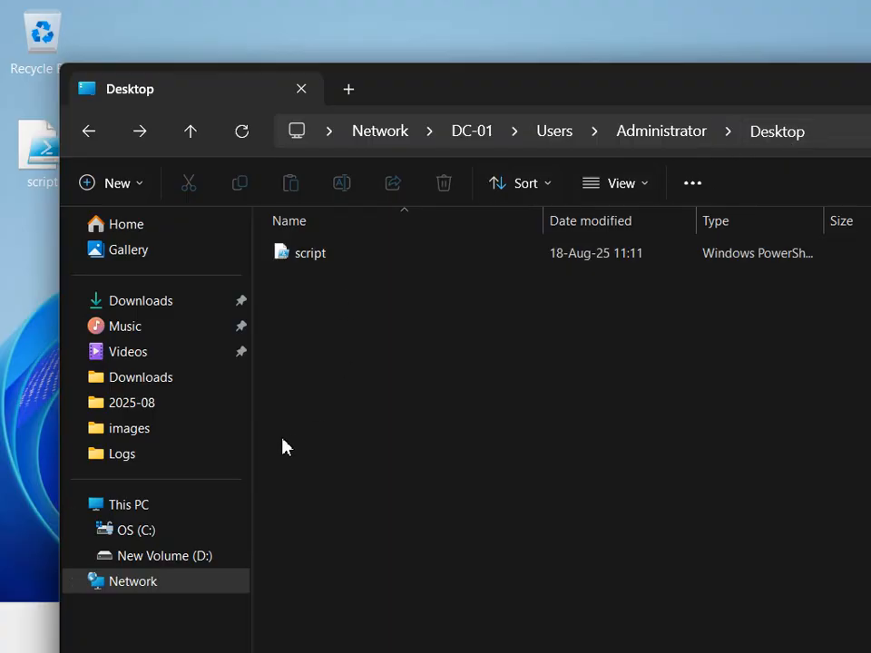
left_click_drag(429, 91, 867, 137)
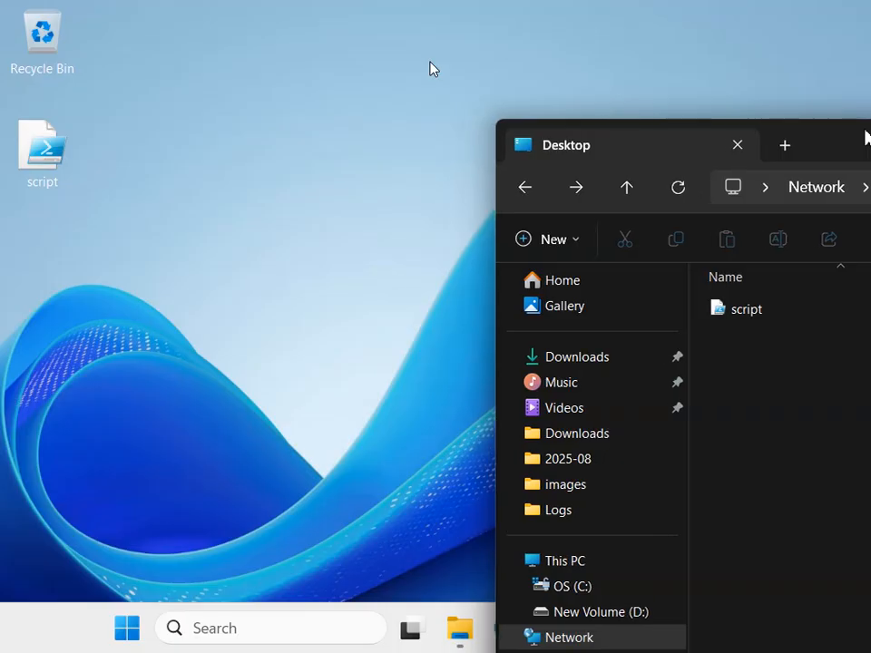
left_click(453, 630)
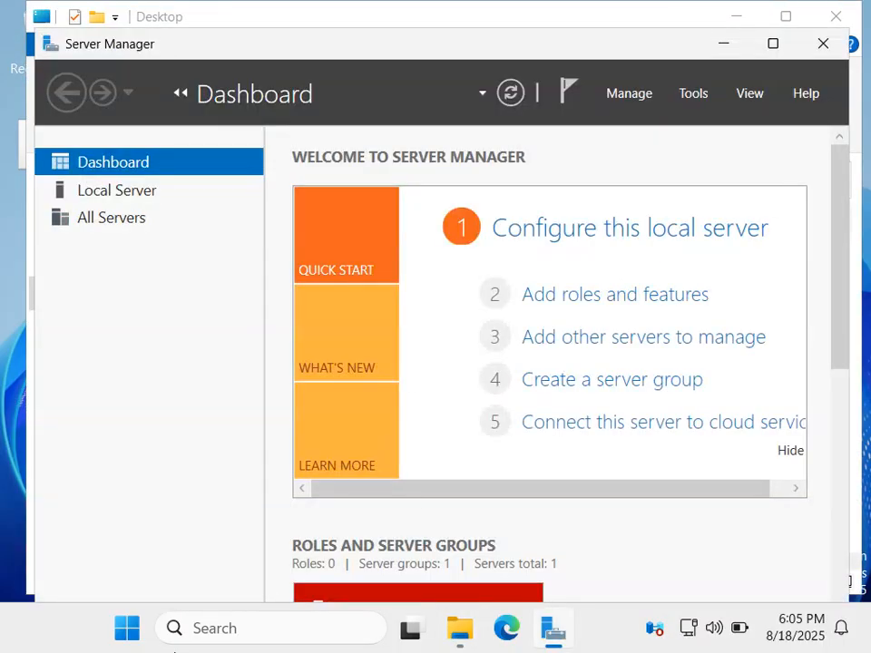
left_click(174, 652)
left_click_drag(862, 145, 505, 46)
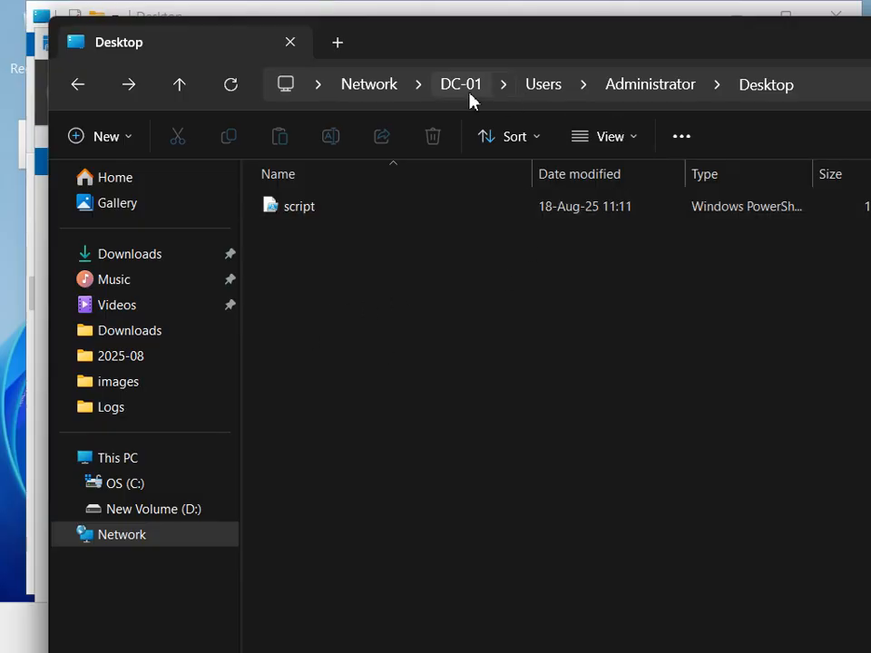
left_click_drag(517, 39, 655, 461)
Open This PC on the server and its System settings to check the computer name.
left_click(130, 198)
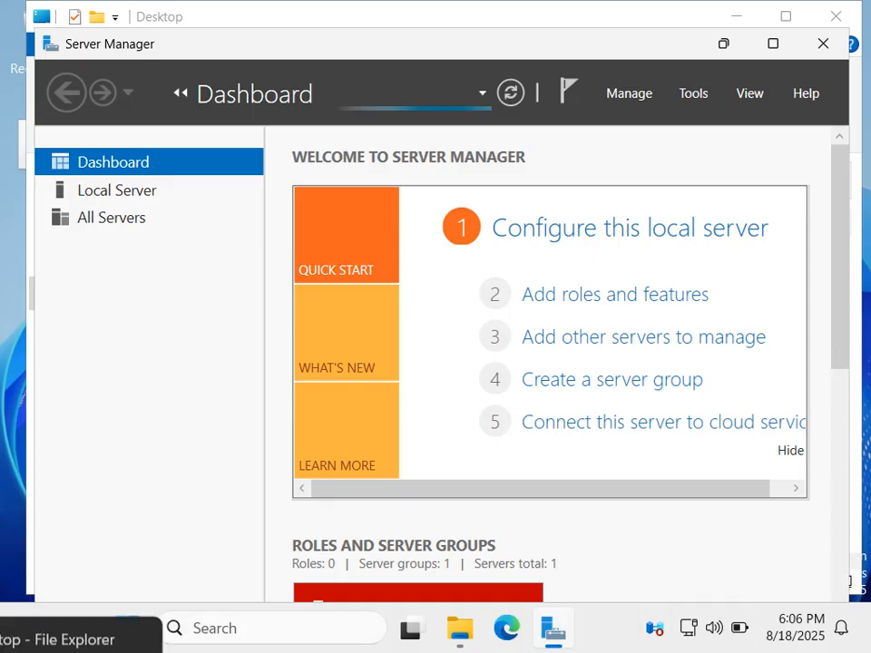
left_click(56, 646)
left_click_drag(558, 452, 663, 166)
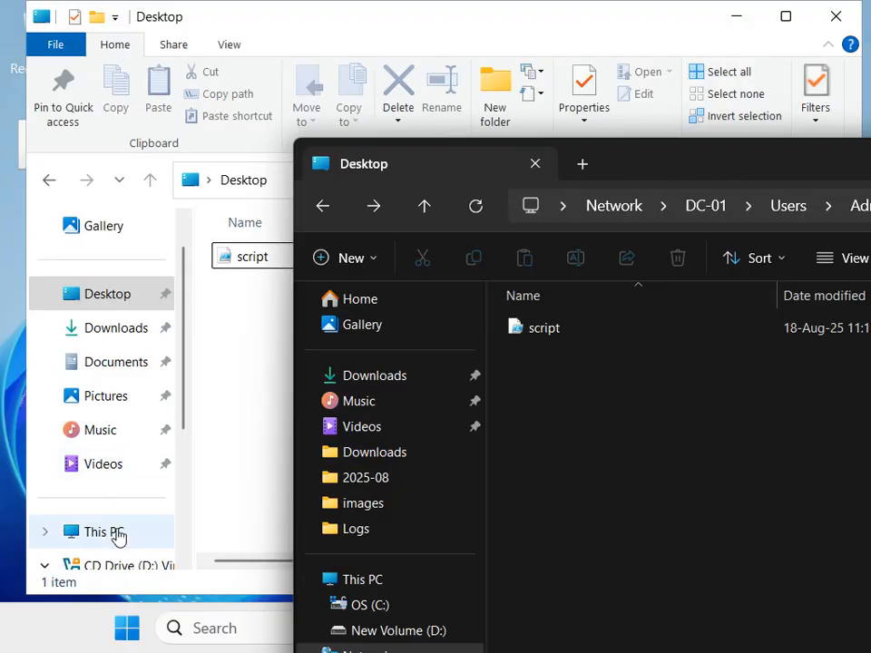
left_click(83, 534)
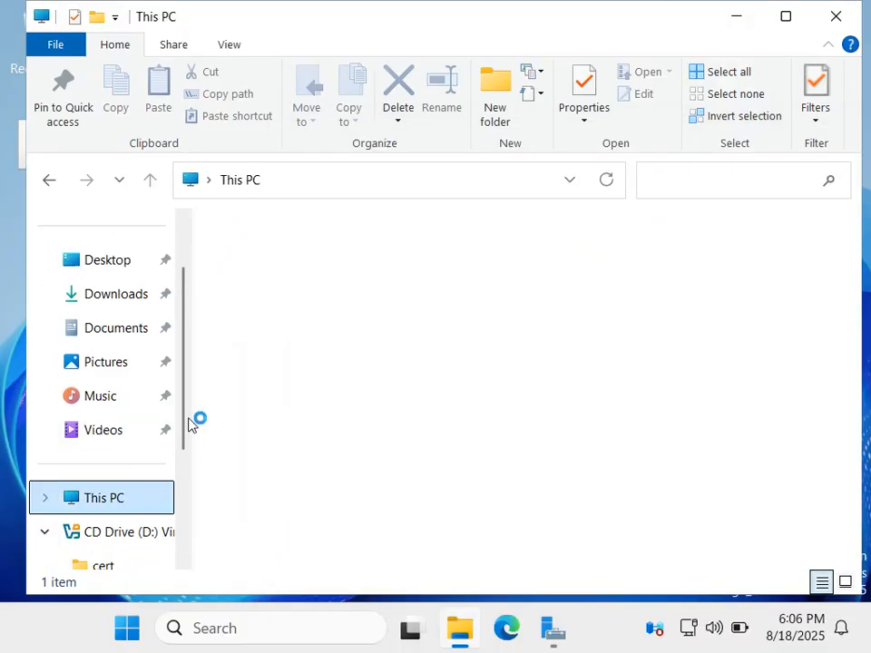
left_click_drag(186, 422, 187, 528)
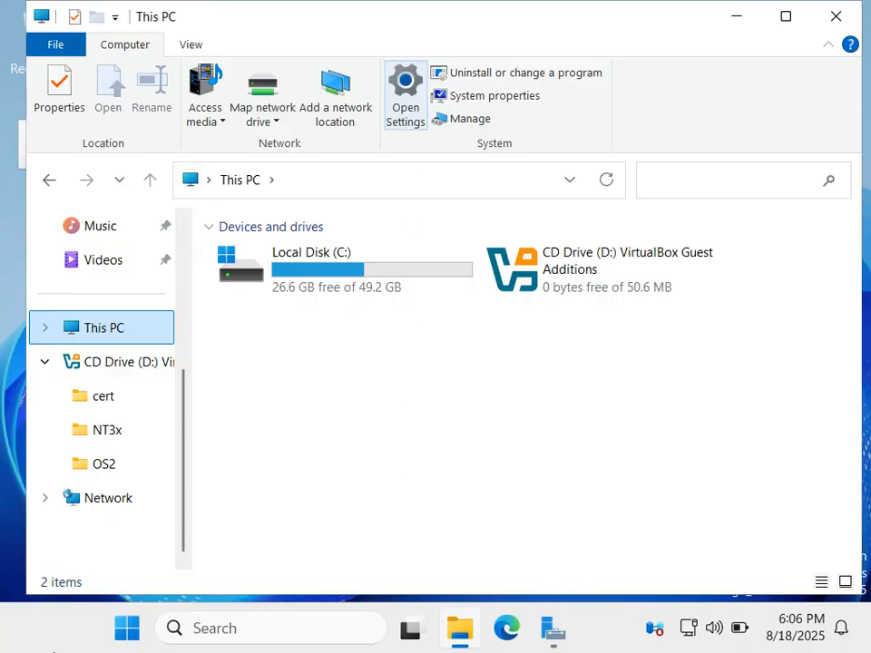
Open the Downloads folder on New Volume (D:) in a separate tab alongside the DC-01 Desktop share.
key("alt+Tab")
left_click_drag(706, 174, 459, 58)
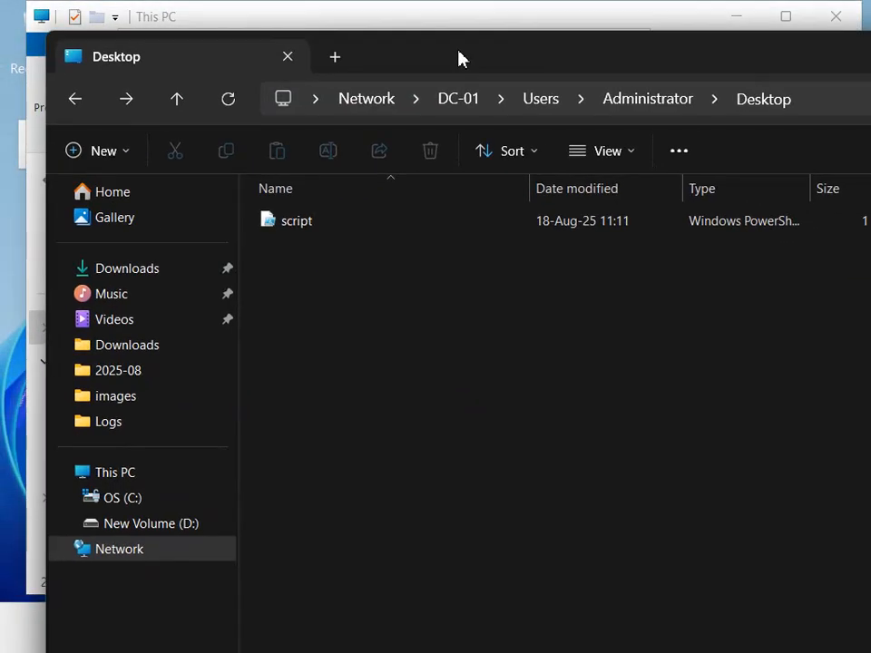
right_click(113, 271)
left_click(543, 344)
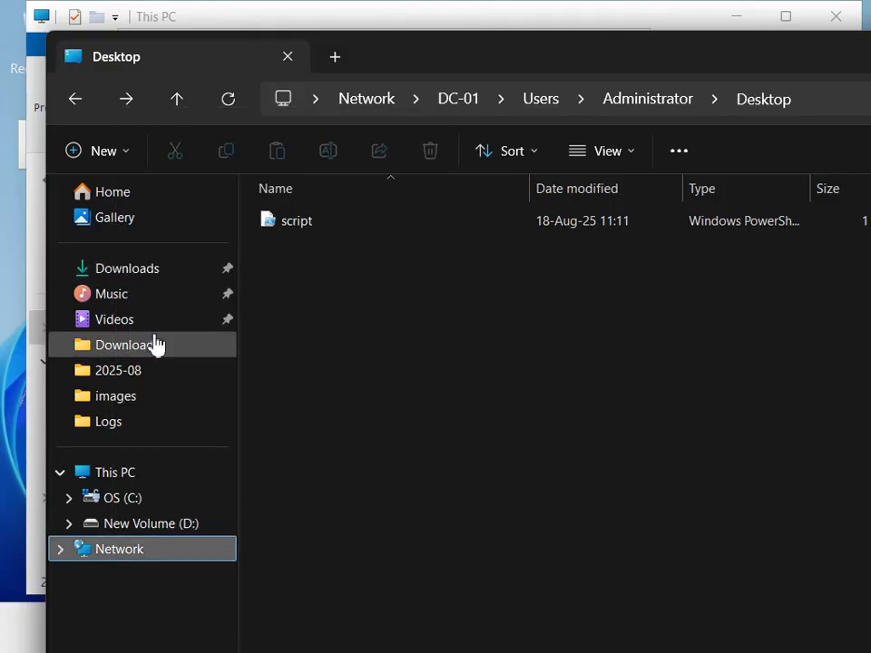
right_click(155, 343)
left_click(245, 151)
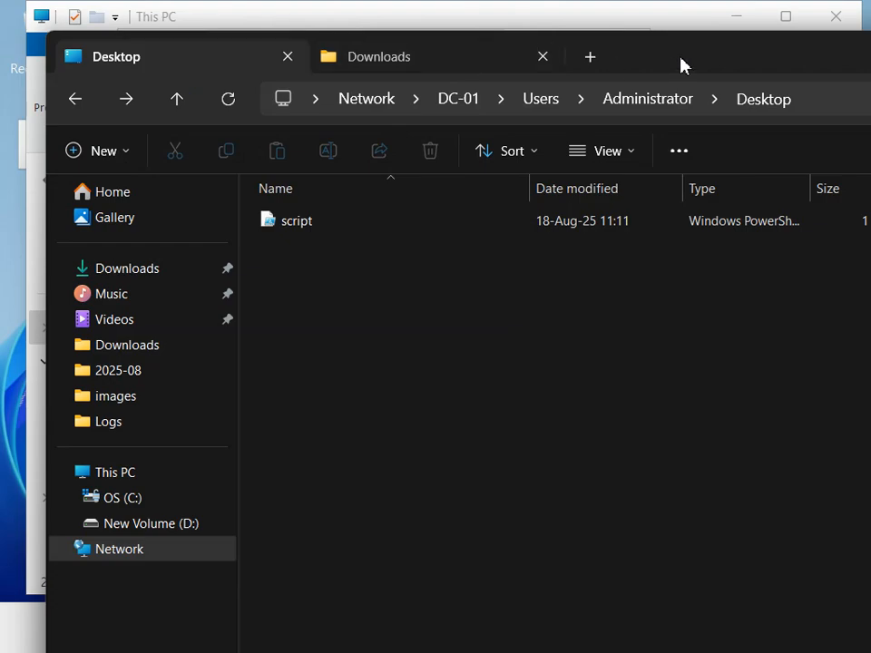
Copy MicrosoftEntraConnectHealthAgentSetup from the Downloads folder to the Administrator Desktop folder shared on DC-01.
left_click_drag(683, 66, 645, 88)
left_click(334, 86)
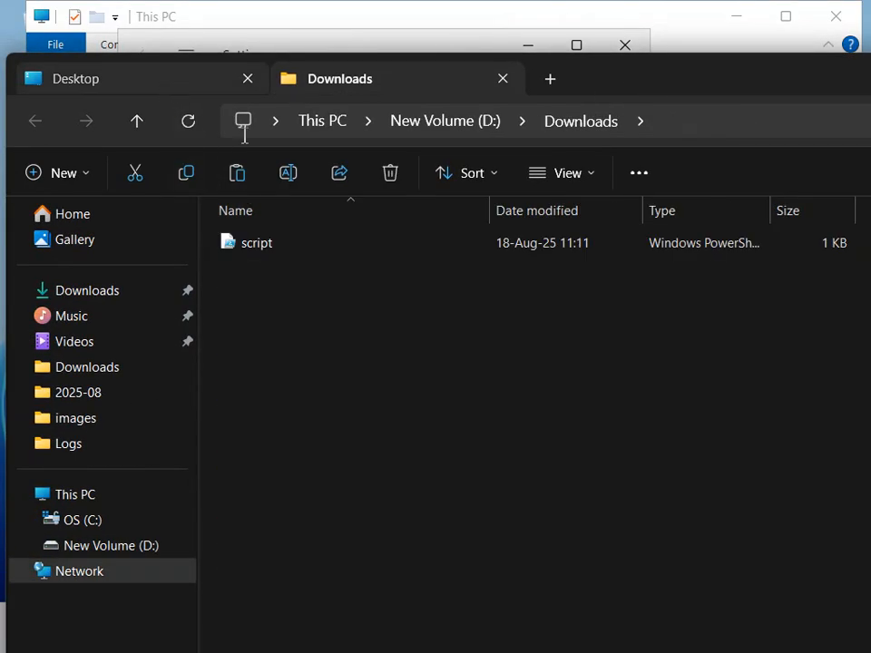
left_click(178, 91)
key("ctrl+v")
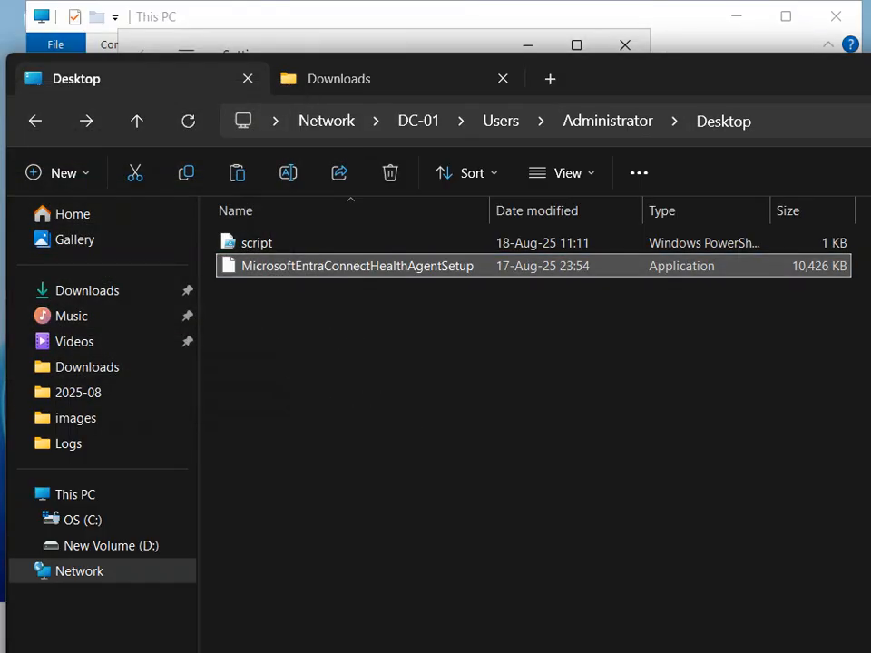
Minimize the host's file window and close the server's Settings and This PC windows to clear its desktop.
left_click_drag(869, 74, 319, 221)
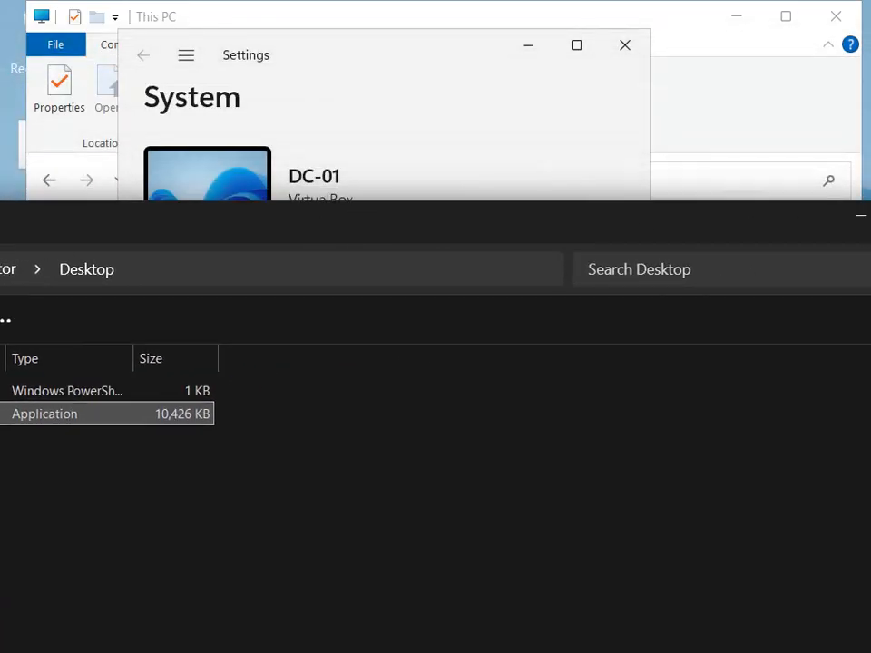
left_click(862, 218)
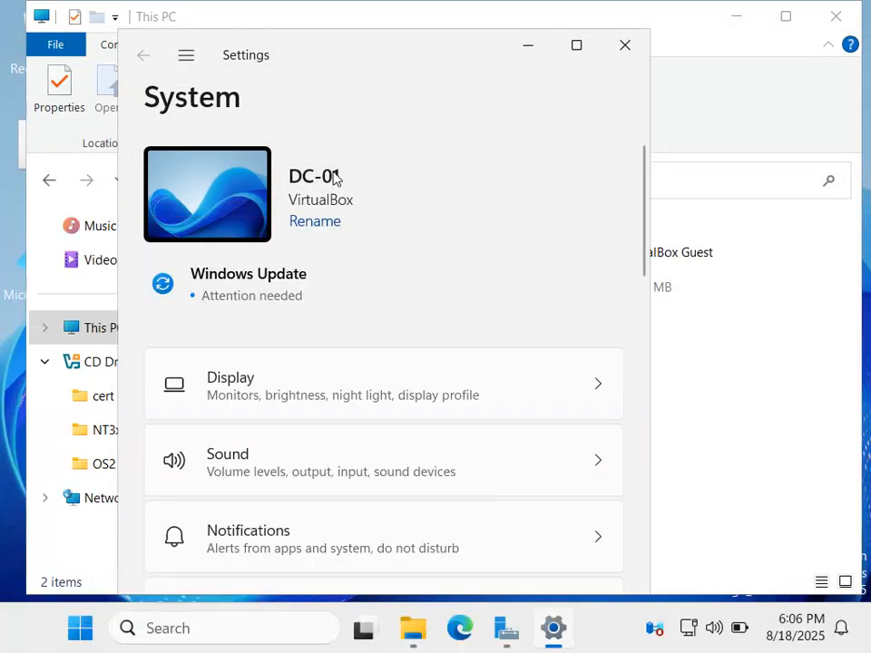
left_click(625, 44)
right_click(405, 414)
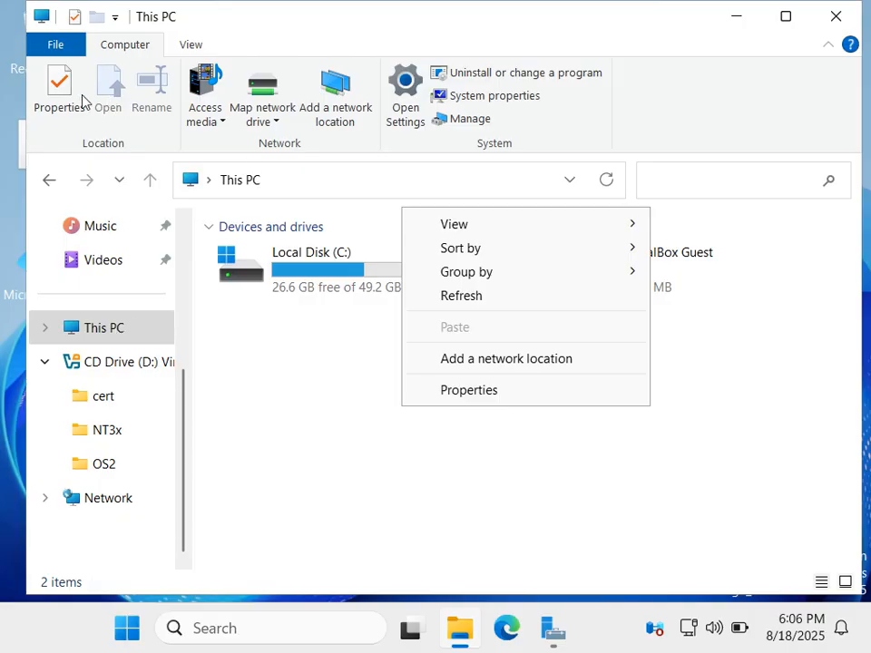
left_click(832, 23)
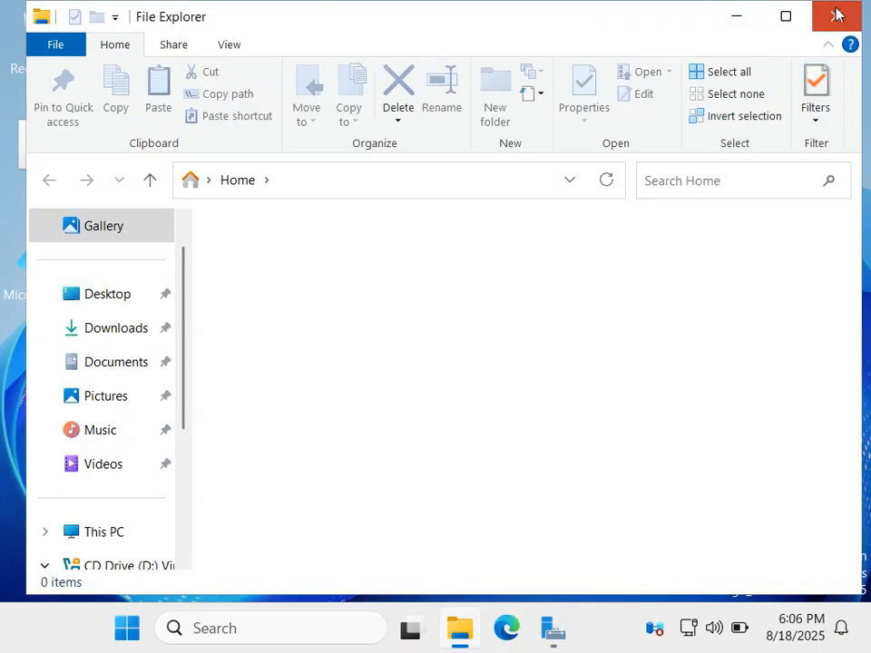
left_click(841, 15)
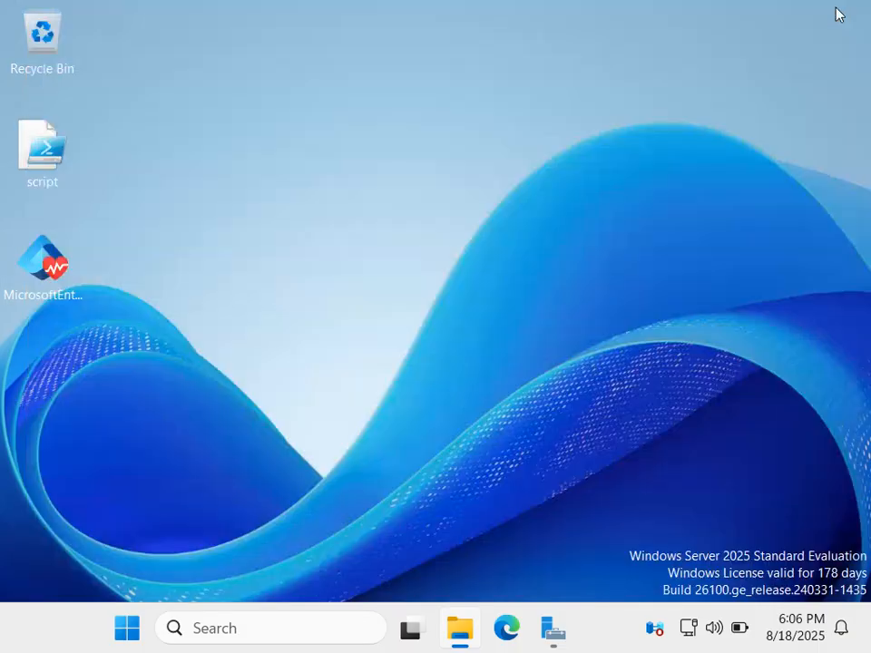
mouse_move(10, 651)
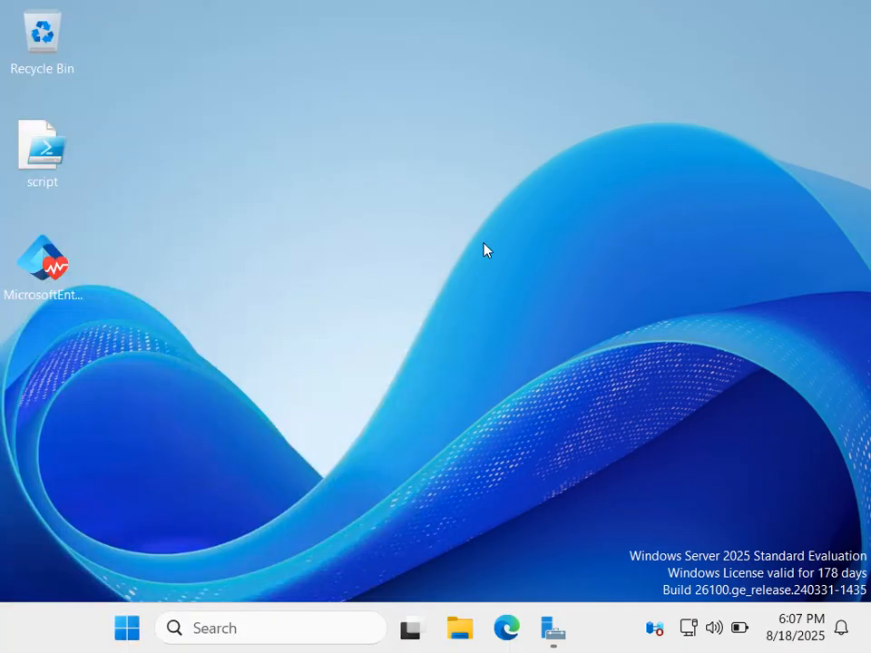
key("super")
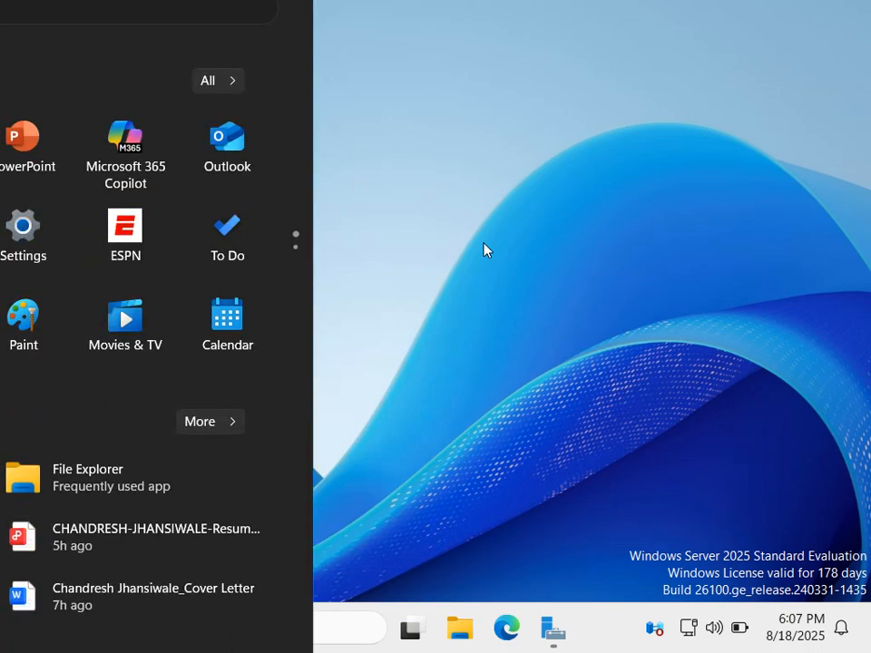
scroll(487, 251, "down", 1)
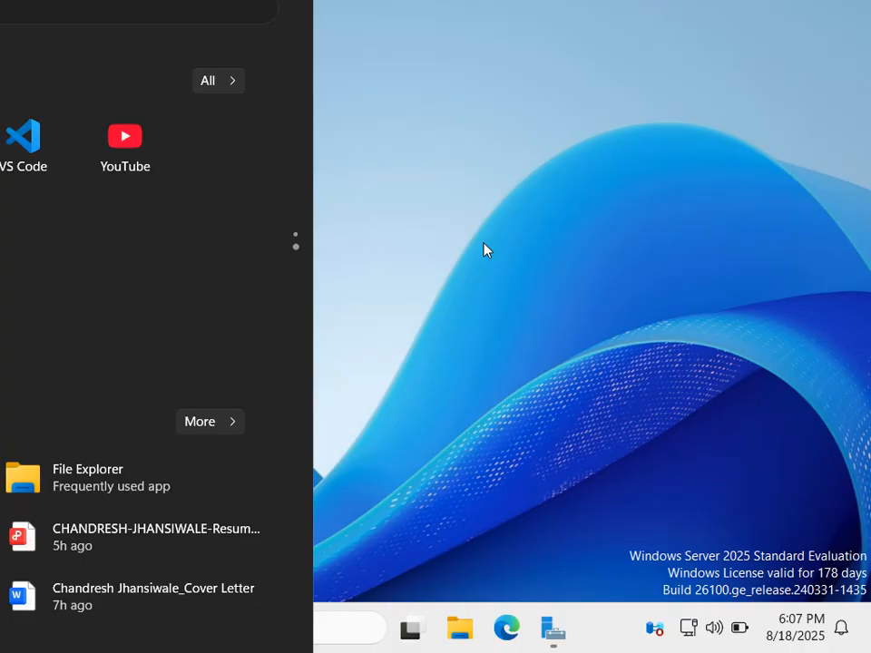
left_click(484, 328)
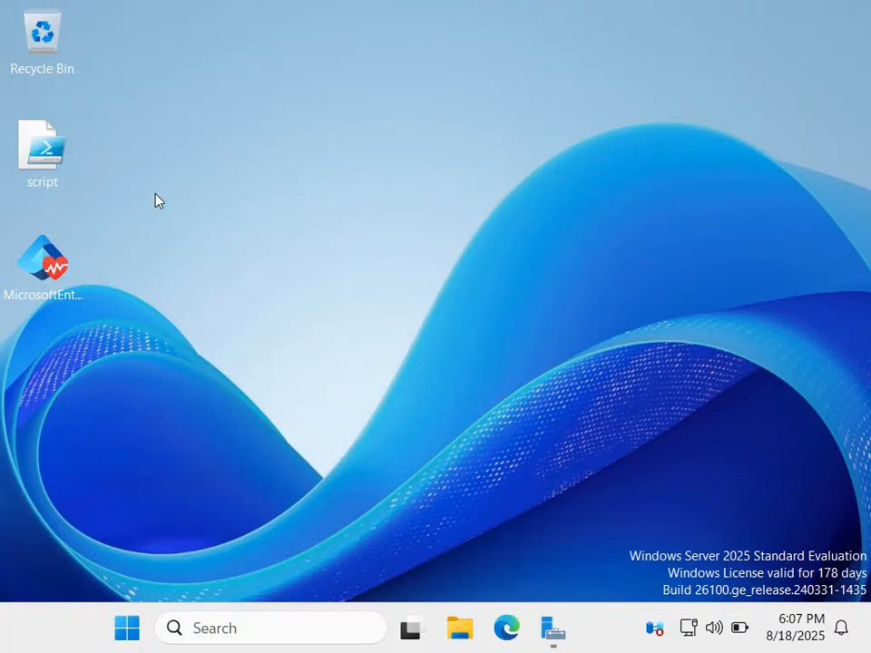
Launch the MicrosoftEntraConnectHealthAgentSetup package and enable AD Federation Service, Microsoft Entra Connect Sync Service and proxy server use in its options.
double_click(40, 292)
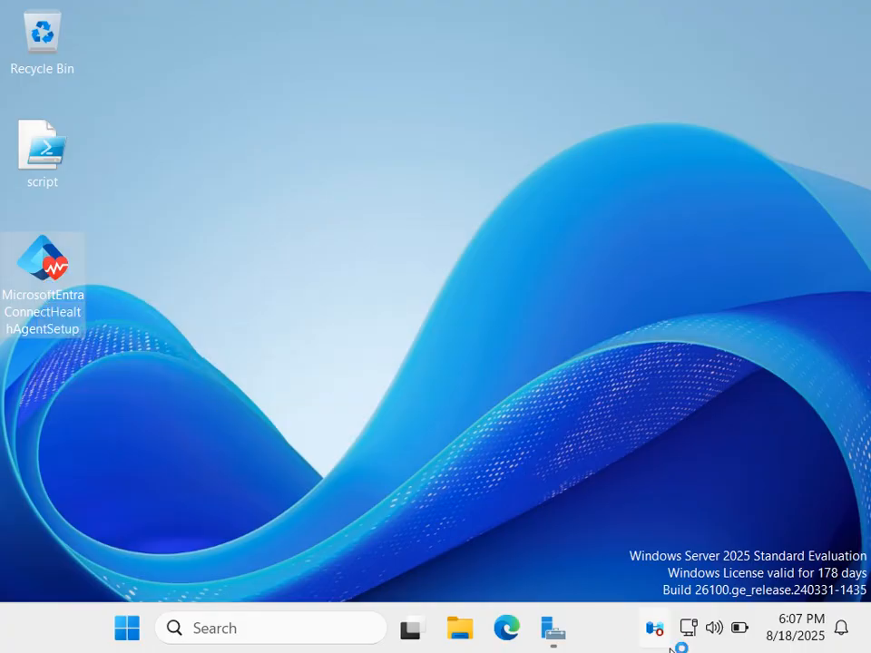
left_click(474, 338)
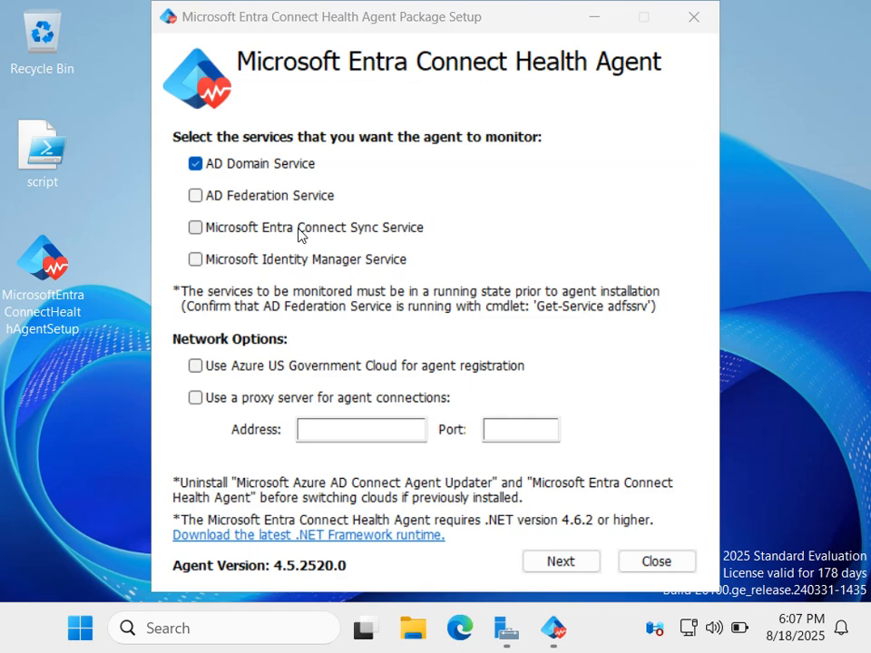
left_click(322, 431)
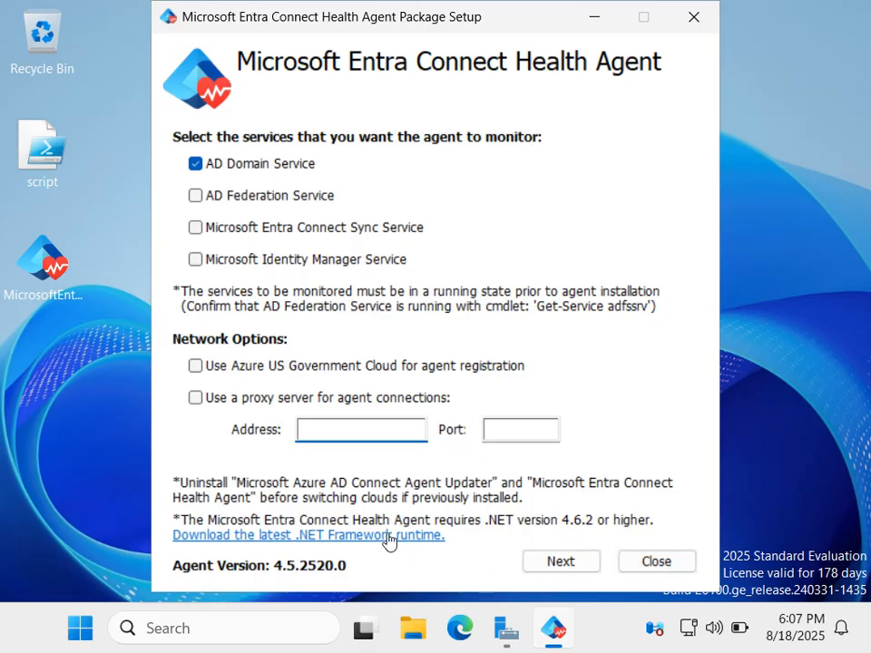
left_click(195, 404)
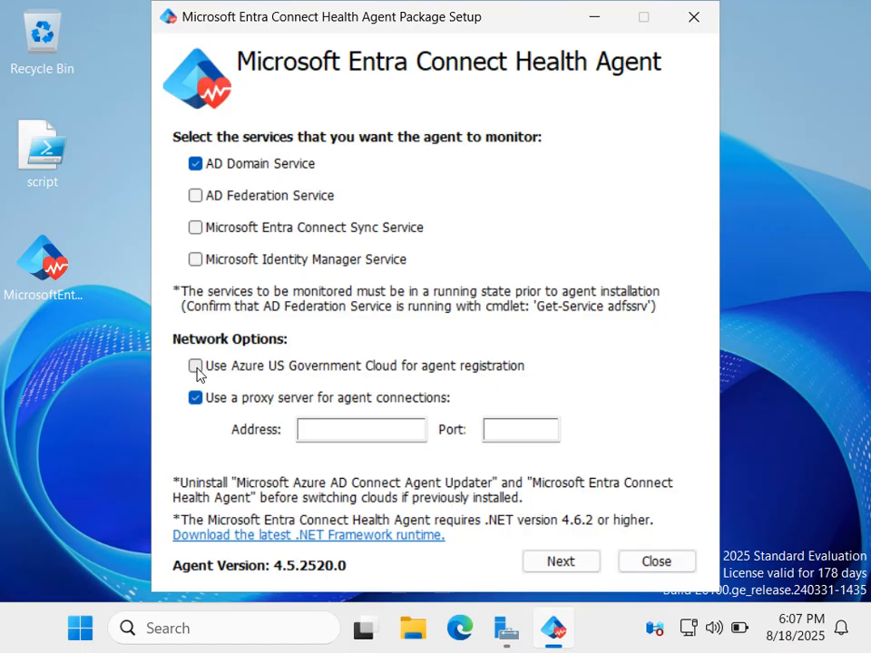
left_click(210, 200)
left_click(198, 234)
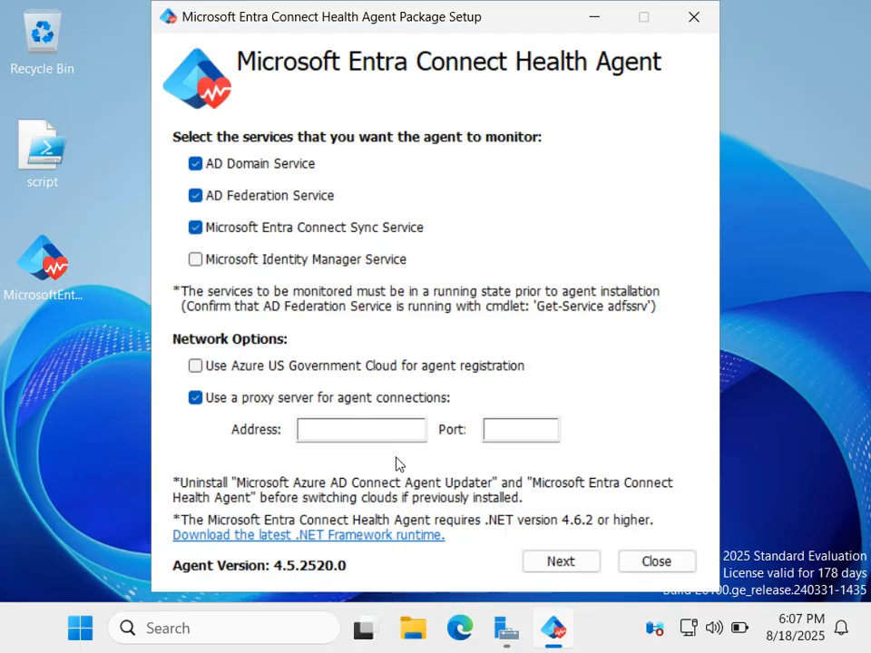
left_click(577, 563)
Agree to the license terms and start installing the Microsoft Entra Connect Health Agent.
scroll(544, 425, "down", 5)
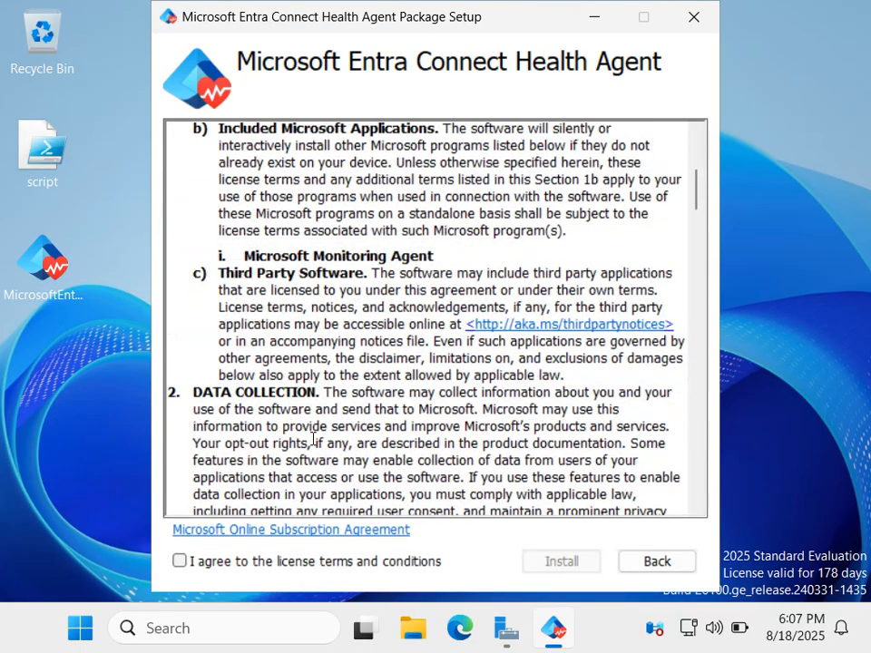
left_click(179, 562)
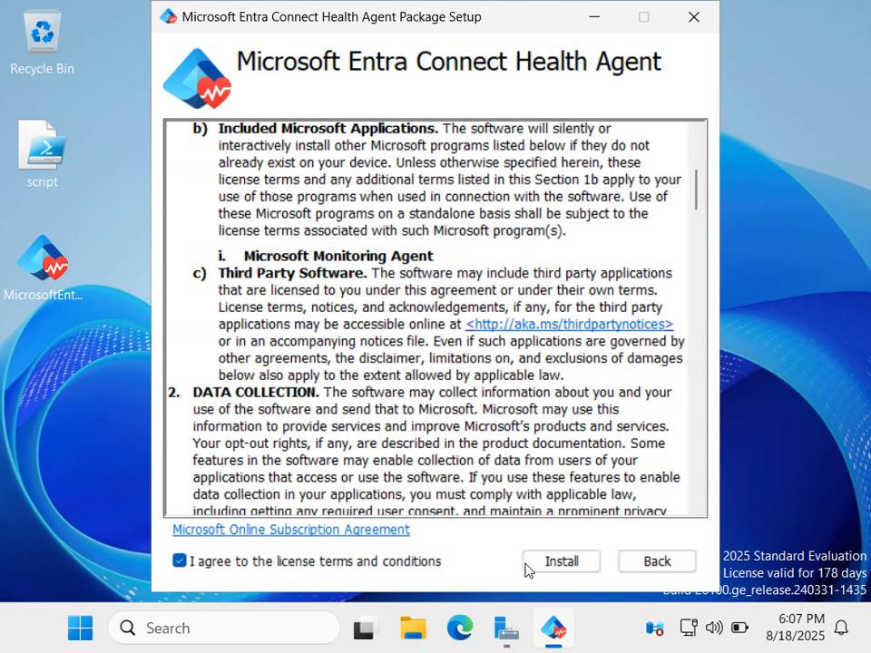
left_click(556, 564)
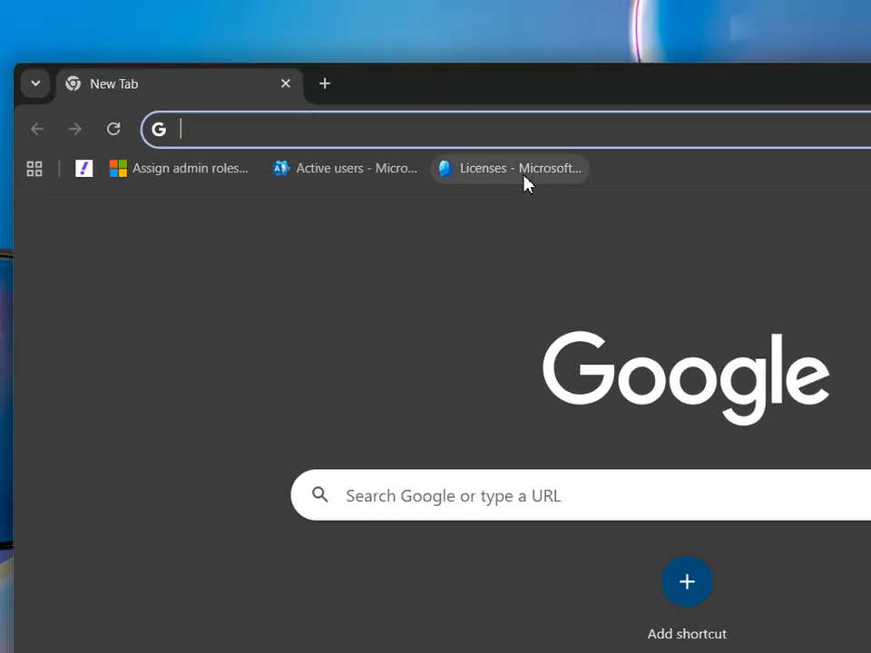
left_click(422, 102)
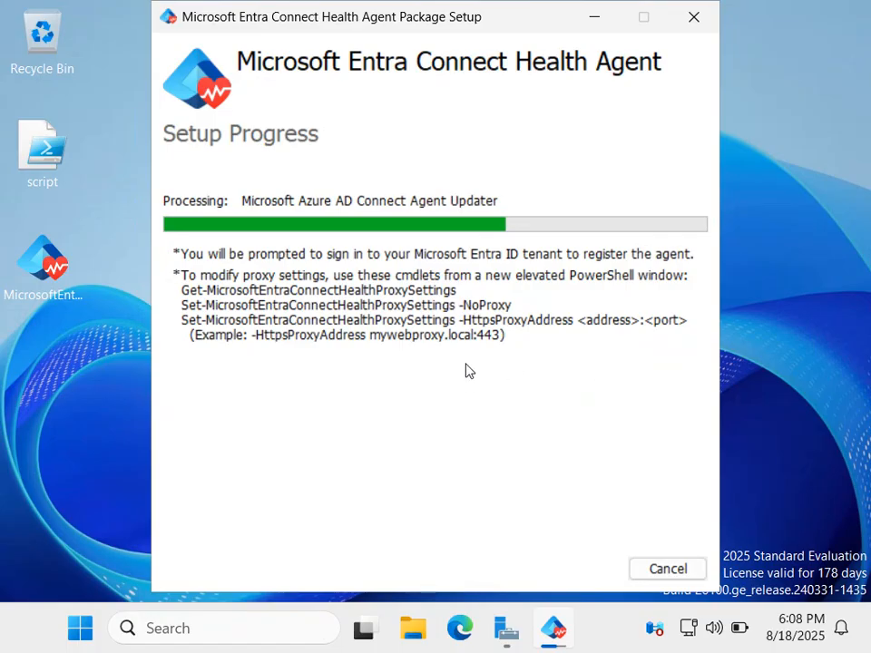
left_click_drag(478, 27, 407, 65)
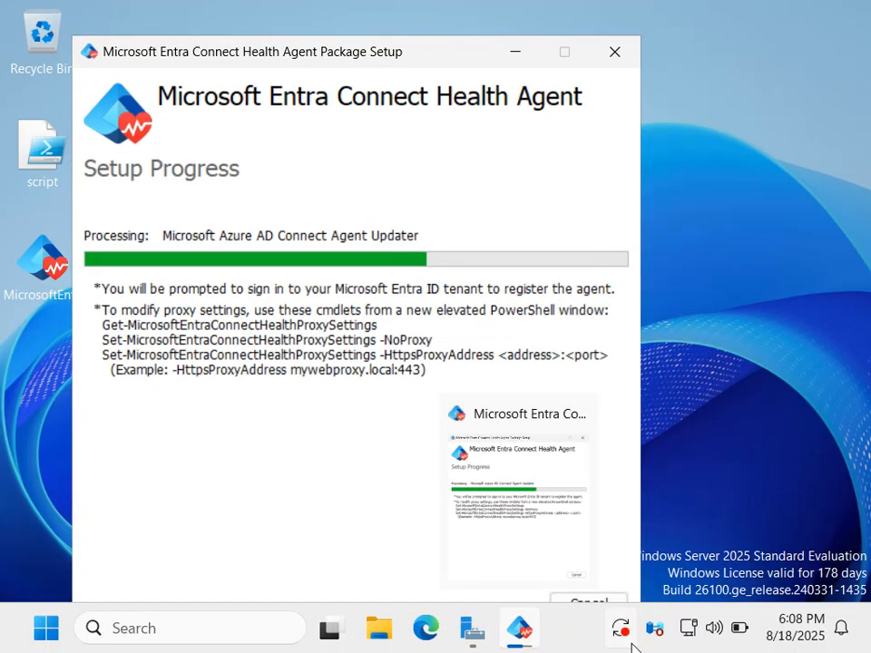
Restore the Health Agent package setup window and move it higher on the desktop to view its full progress page.
left_click(520, 633)
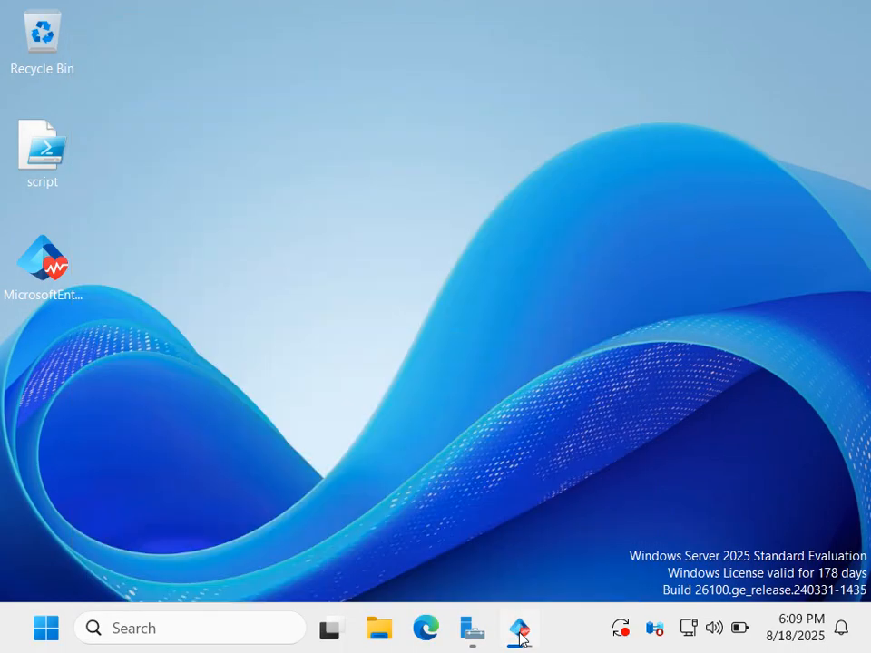
left_click(520, 632)
left_click_drag(396, 66, 405, 39)
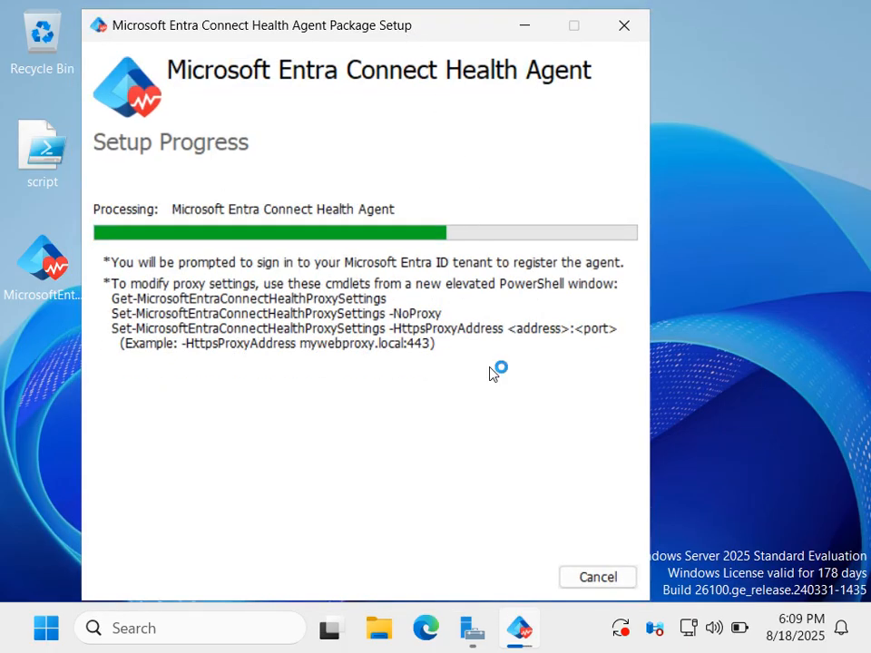
left_click(816, 641)
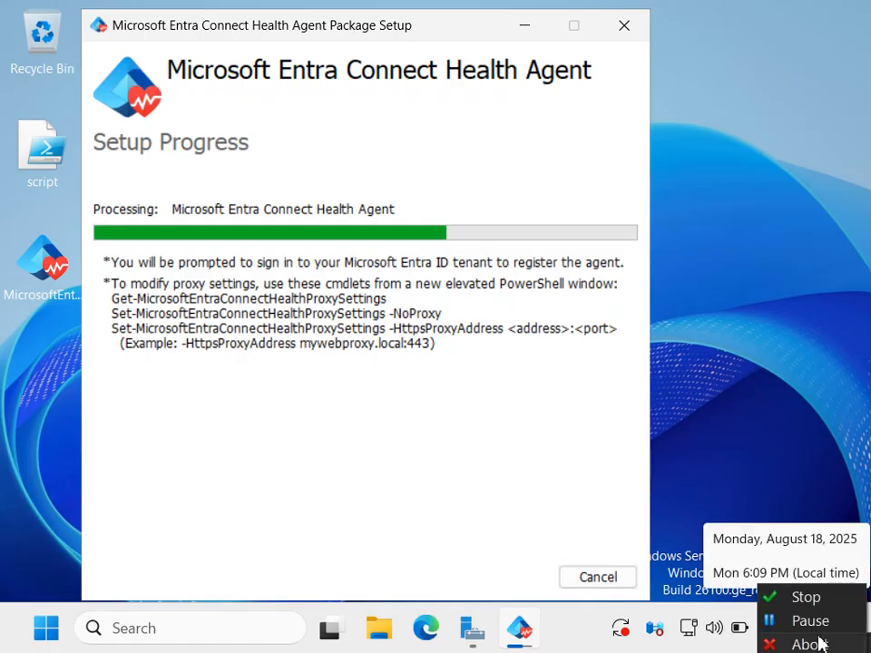
left_click(817, 623)
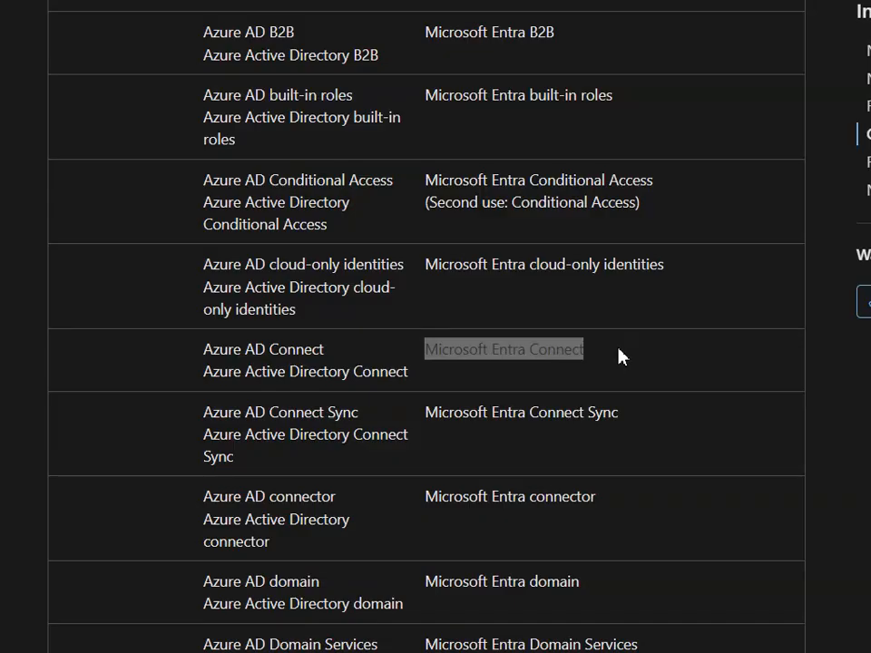
Highlight the new name of Azure AD Connect in the Azure Active Directory renaming table.
left_click(619, 355)
left_click_drag(583, 350, 447, 350)
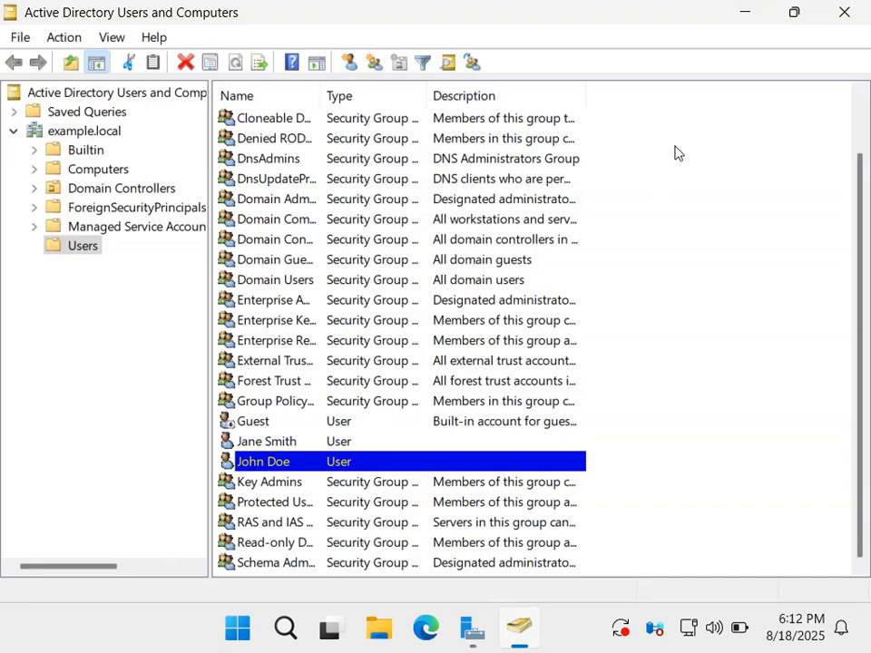
Minimize Active Directory Users and Computers and permanently delete the MicrosoftEntraConnectHealthAgentSetup file from the server's desktop.
left_click(743, 13)
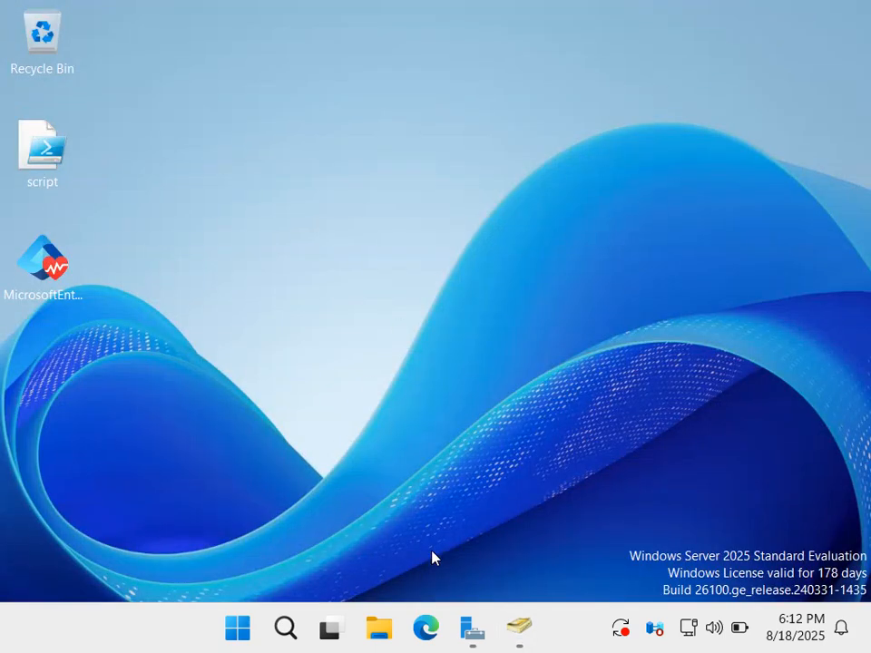
mouse_move(517, 624)
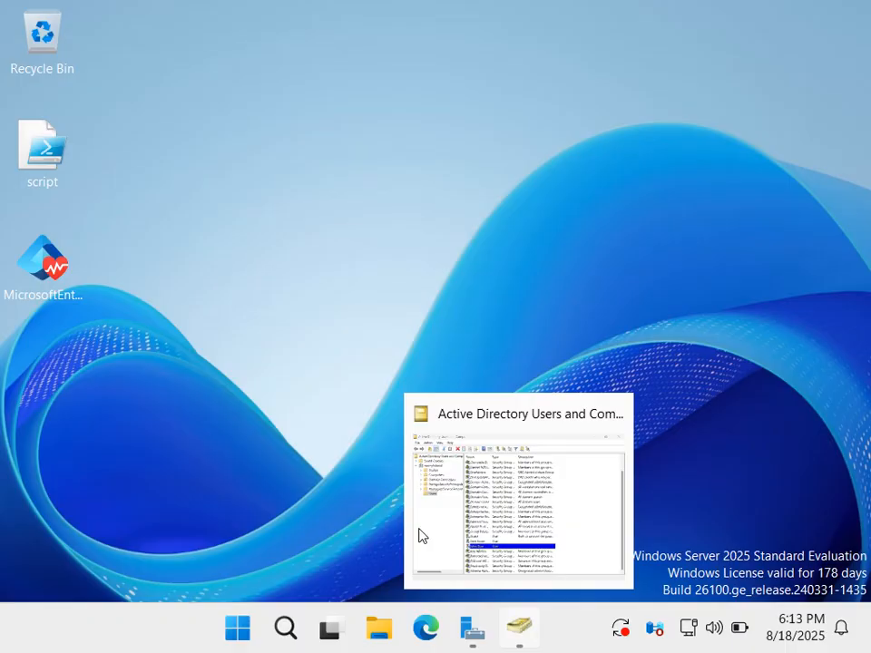
left_click(43, 263)
left_click(259, 253)
key("shift+Delete")
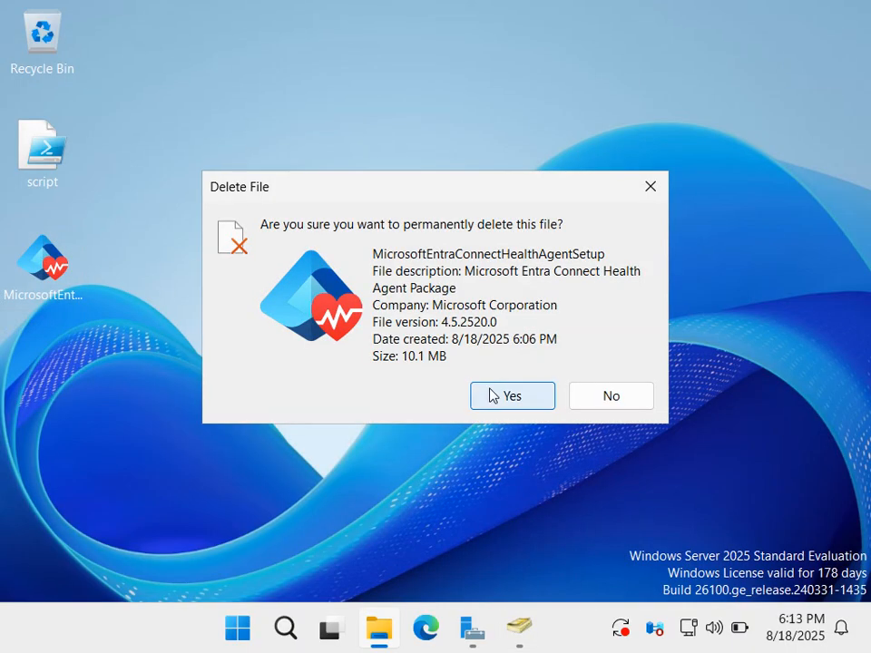
left_click(511, 395)
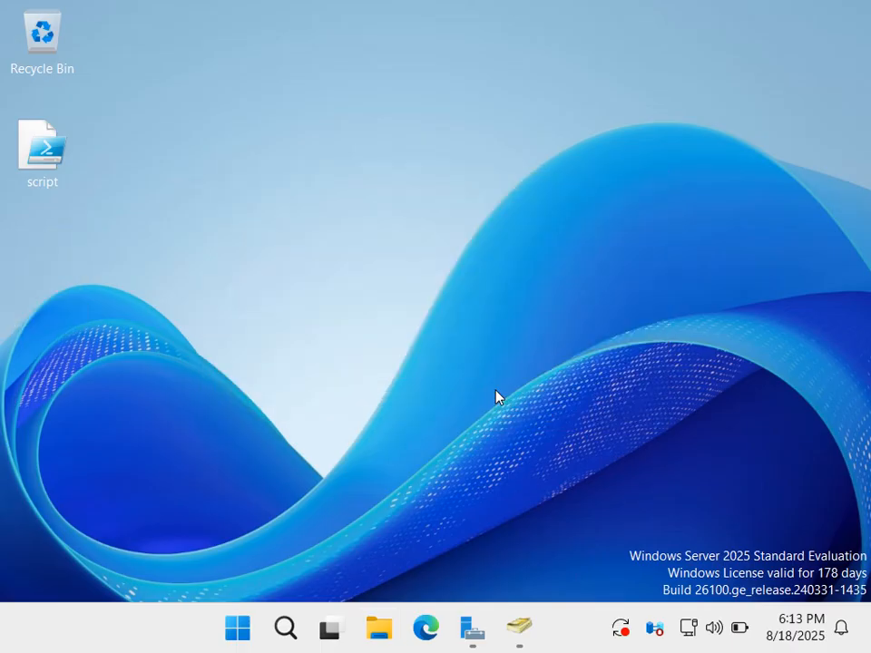
Open Server Manager maximized on the server and select the text Microsoft Entra Connect in the web page's renaming table.
left_click(473, 627)
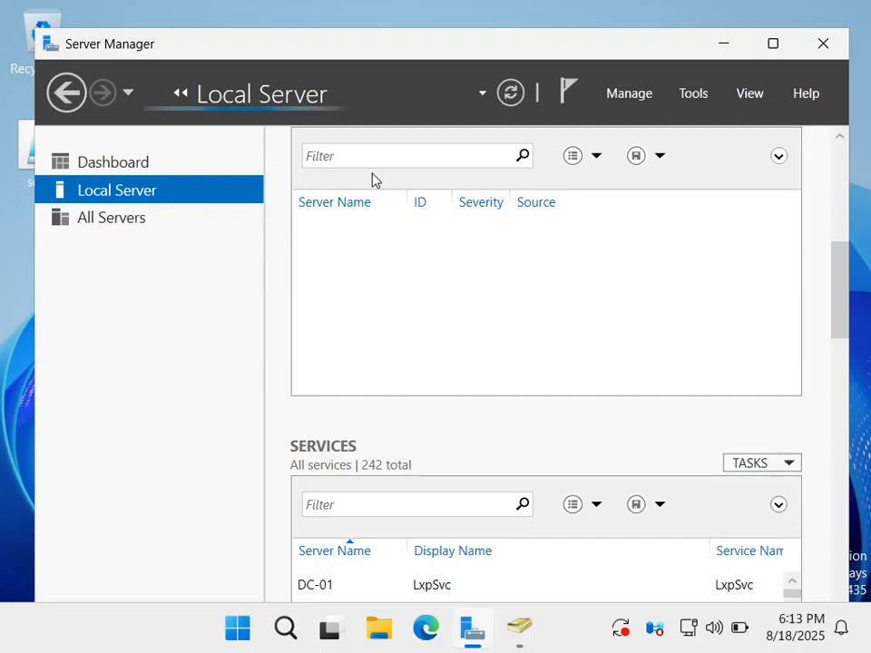
double_click(521, 50)
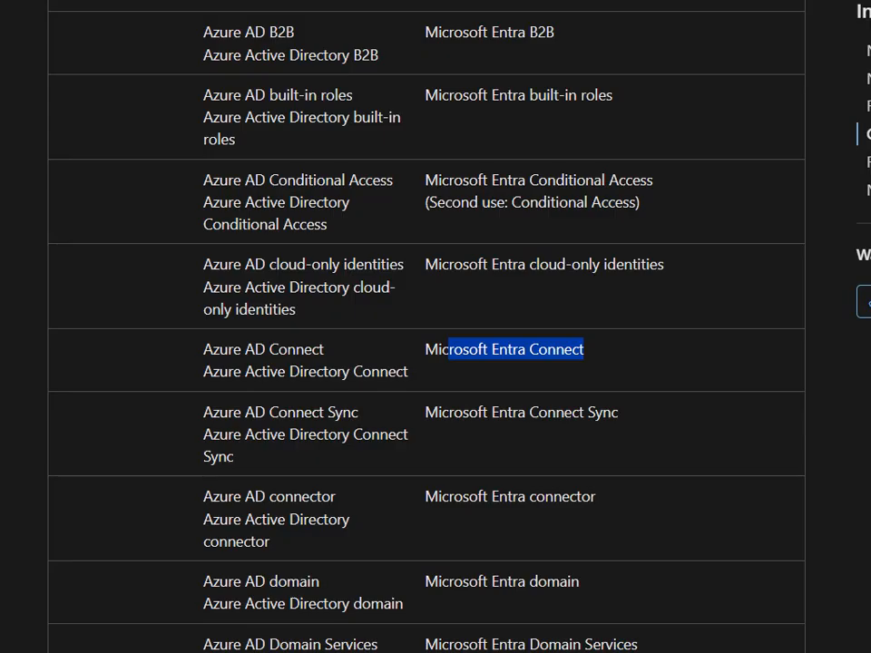
left_click_drag(585, 348, 422, 354)
left_click(407, 373)
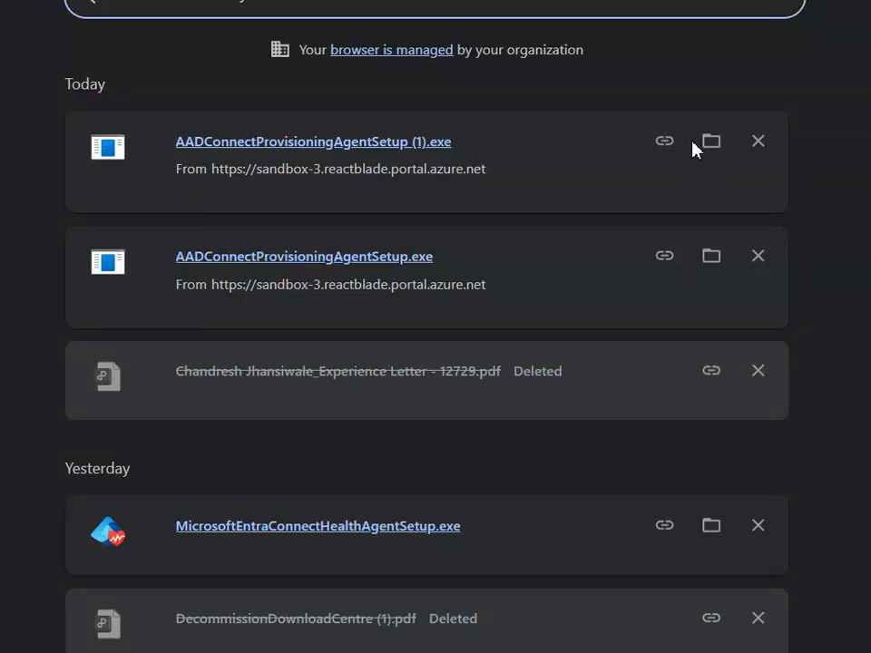
Close the DC-01 Desktop folder window and remove AADConnectProvisioningAgentSetup (1).exe from the browser's download history.
left_click(713, 144)
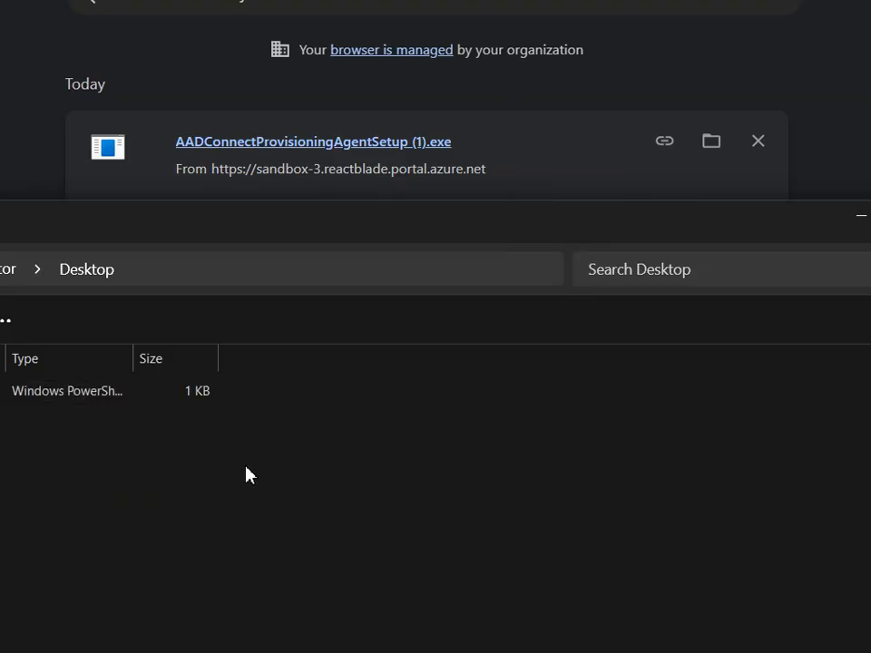
left_click_drag(444, 247, 563, 132)
left_click(869, 132)
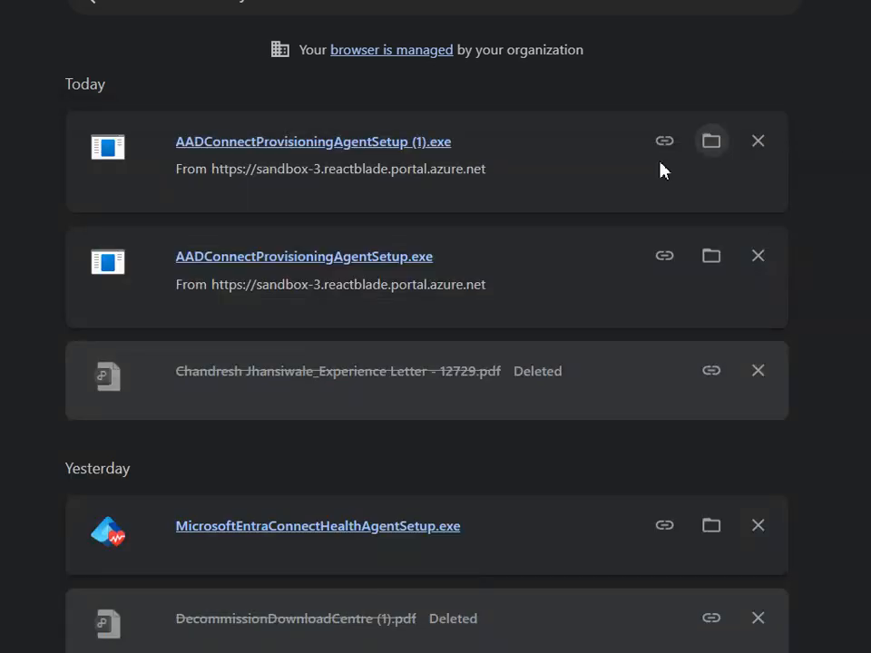
left_click(760, 139)
Close the reappearing DC-01 Desktop folder window and remove MicrosoftEntraConnectHealthAgentSetup.exe from the download history.
left_click(711, 143)
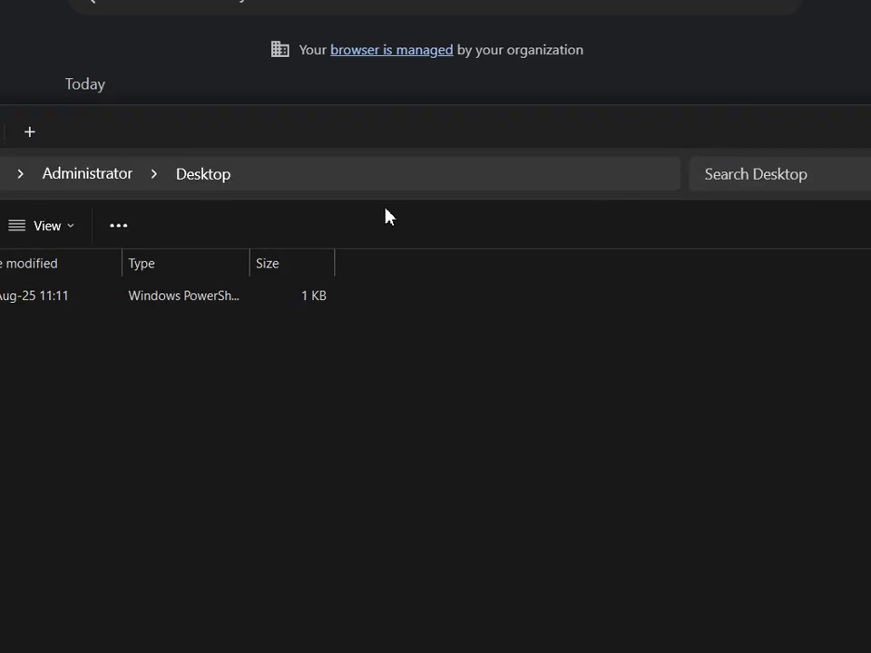
left_click_drag(391, 134, 535, 136)
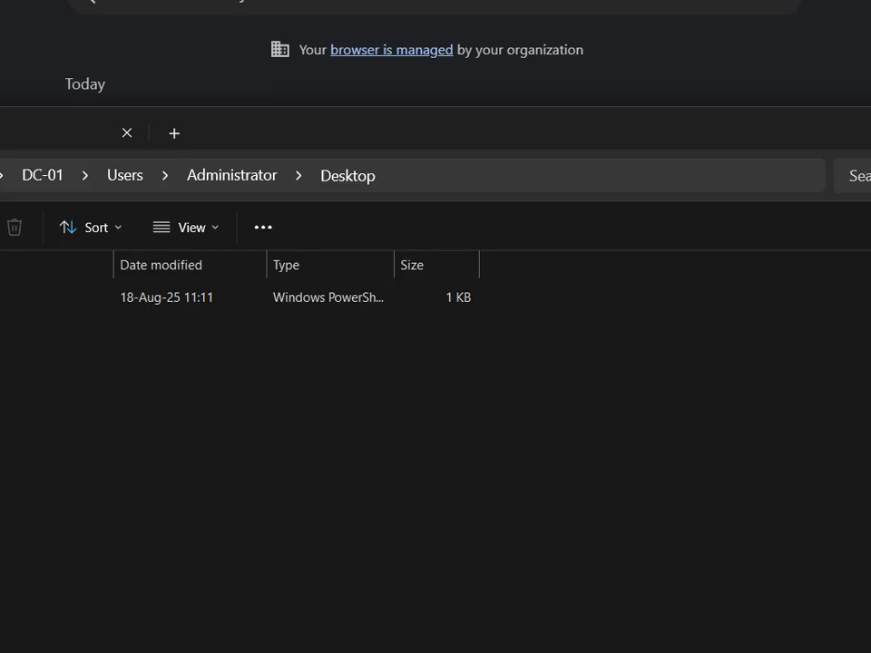
key("alt+F4")
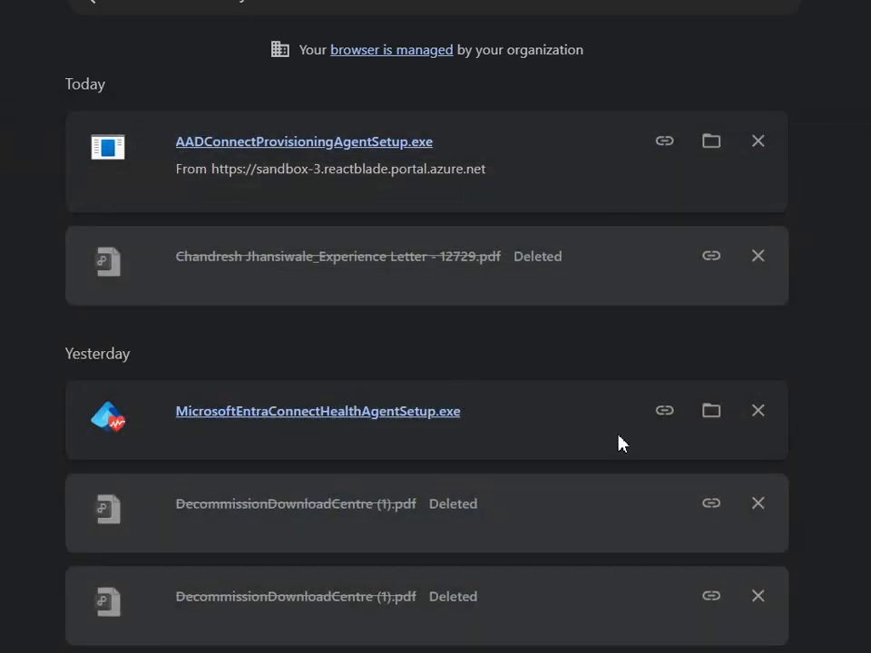
left_click(758, 410)
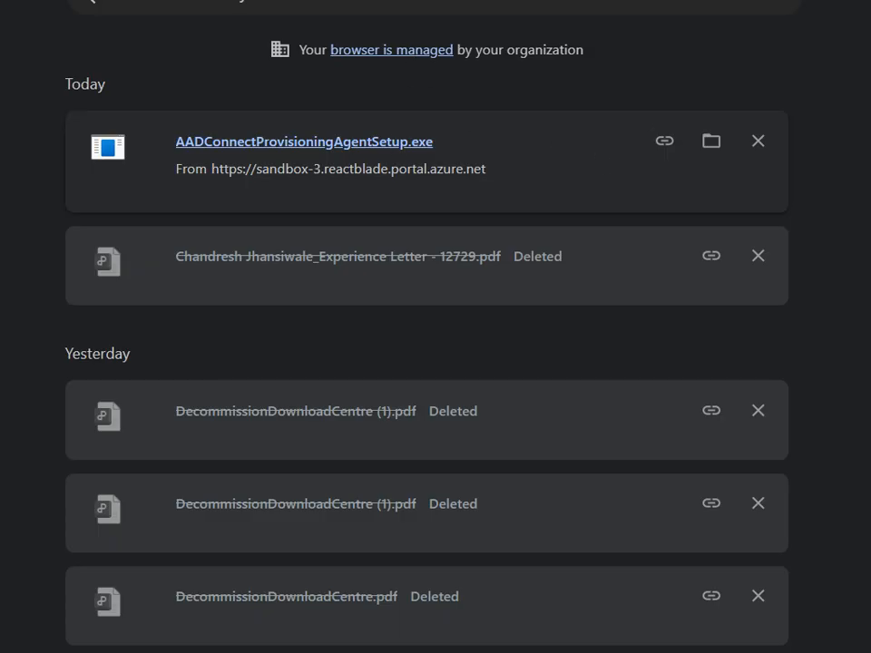
Open File Explorer on the host and permanently delete the duplicate installer AADConnectProvisioningAgentSetup (1) from the downloaded files.
key("super")
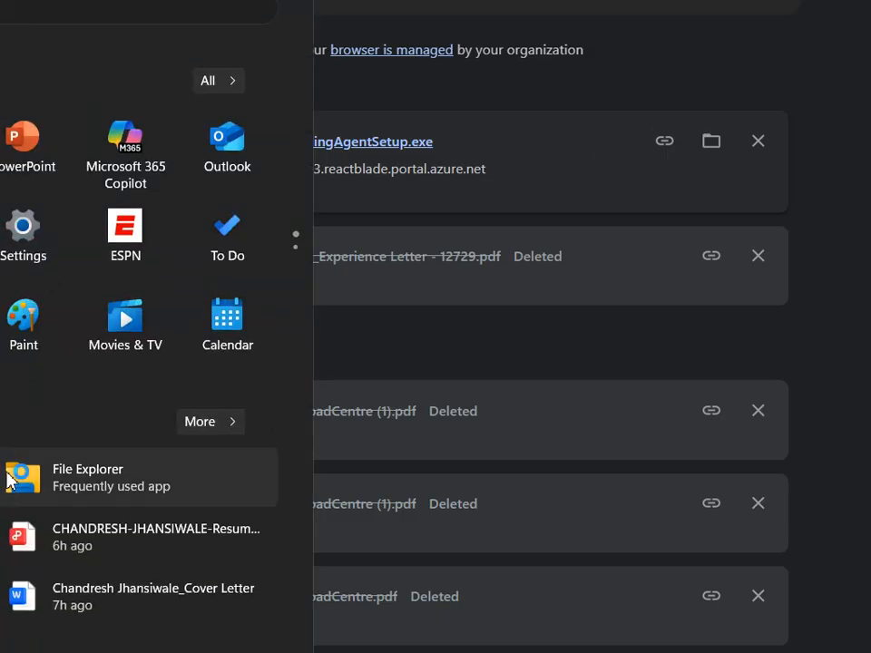
left_click(58, 476)
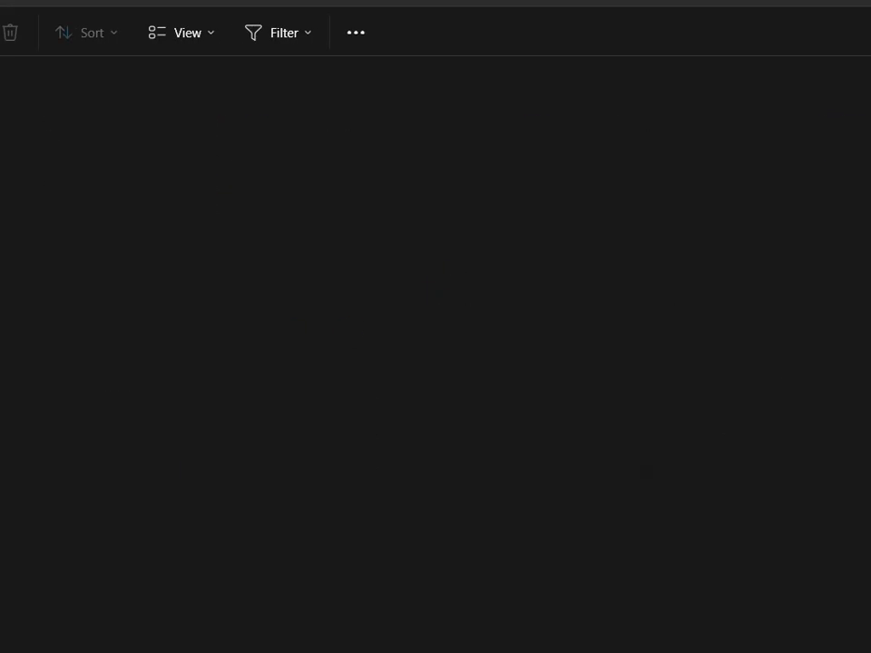
left_click(44, 102)
key("shift+Delete")
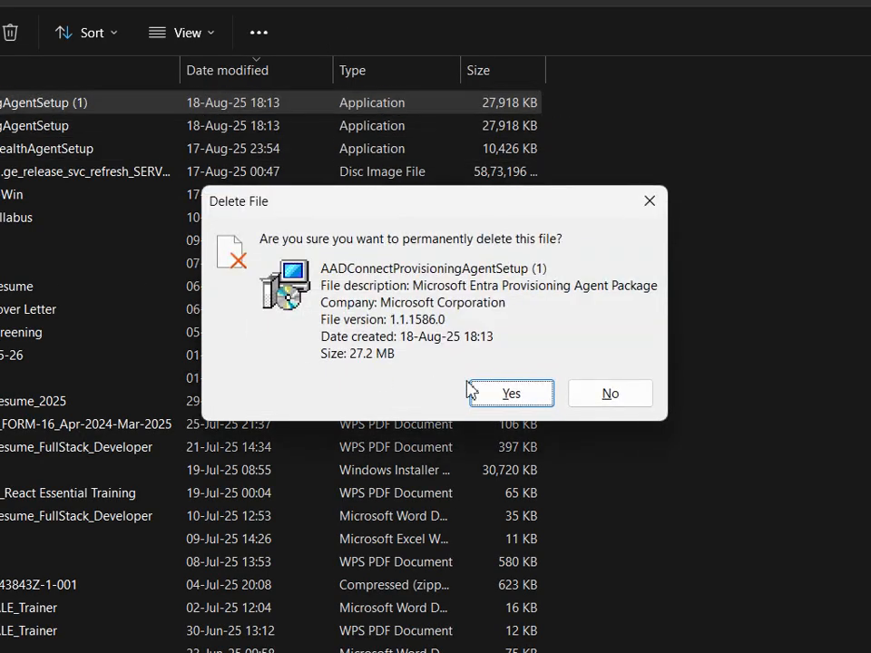
left_click(473, 392)
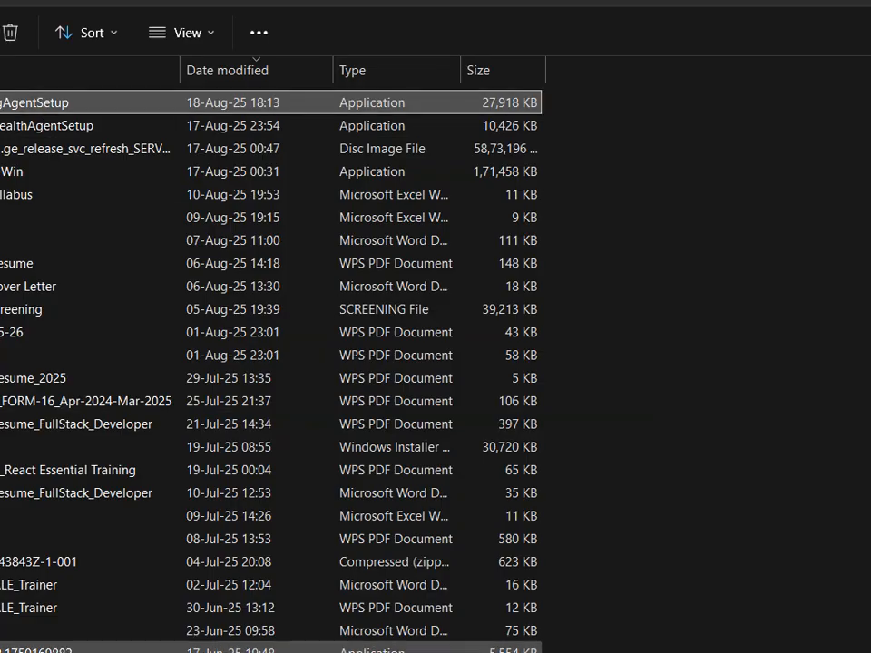
Close the Download history page in the browser and hide the browser window to reveal the downloaded files.
left_click_drag(696, 0, 618, 34)
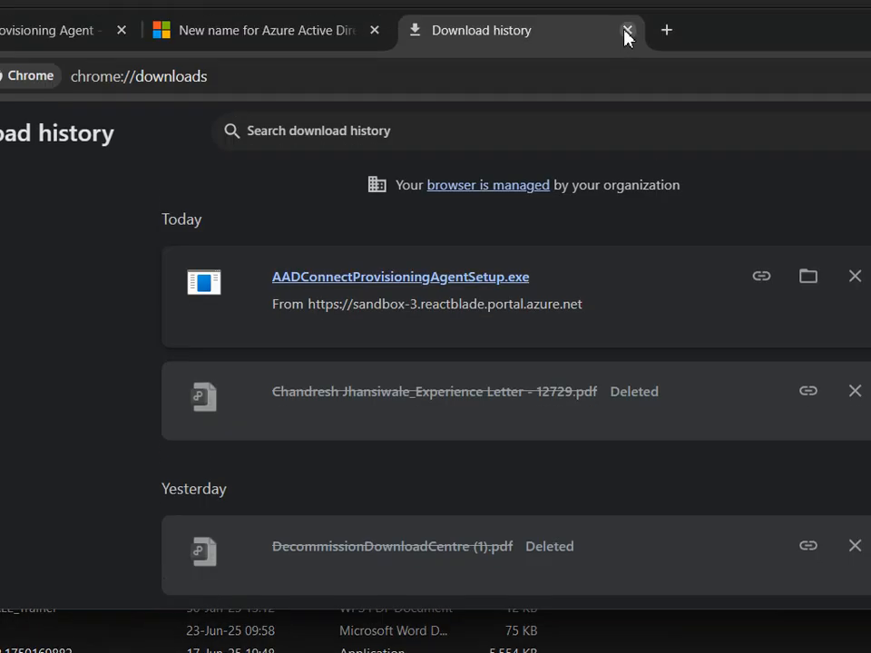
left_click(627, 30)
left_click_drag(516, 35, 615, 25)
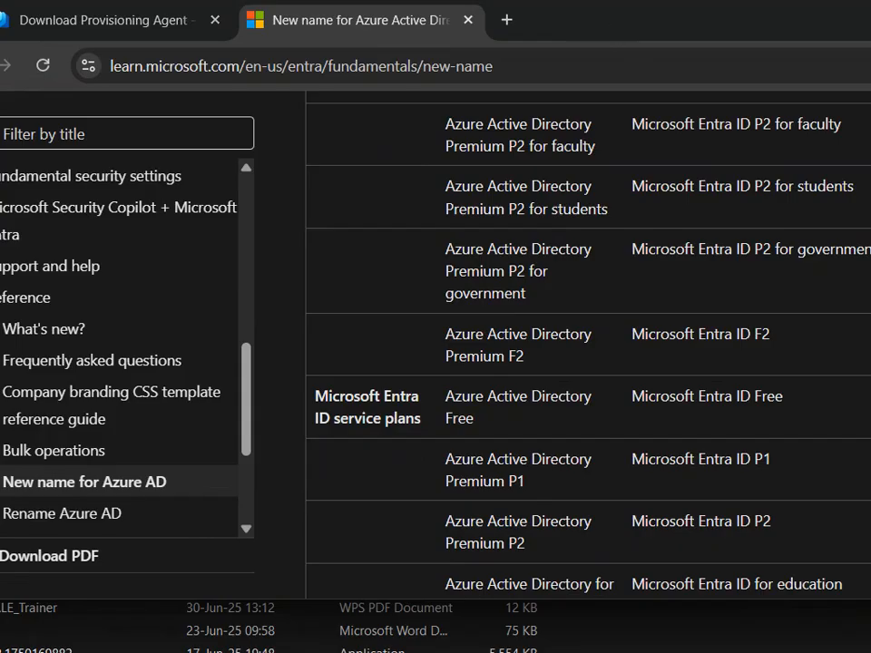
left_click(156, 652)
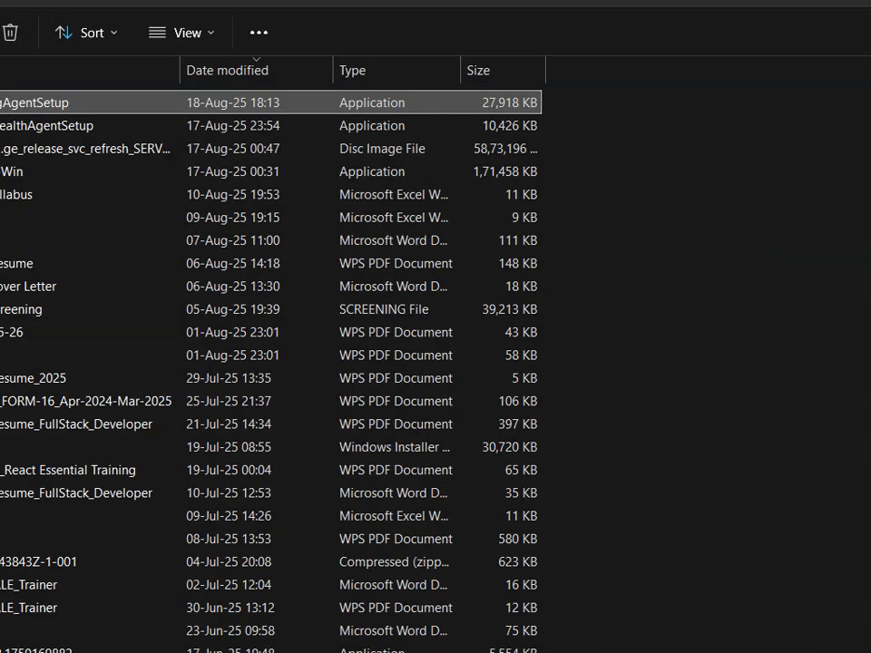
Close the Microsoft Entra Provisioning Agent Package setup on the host without installing it.
left_click(98, 652)
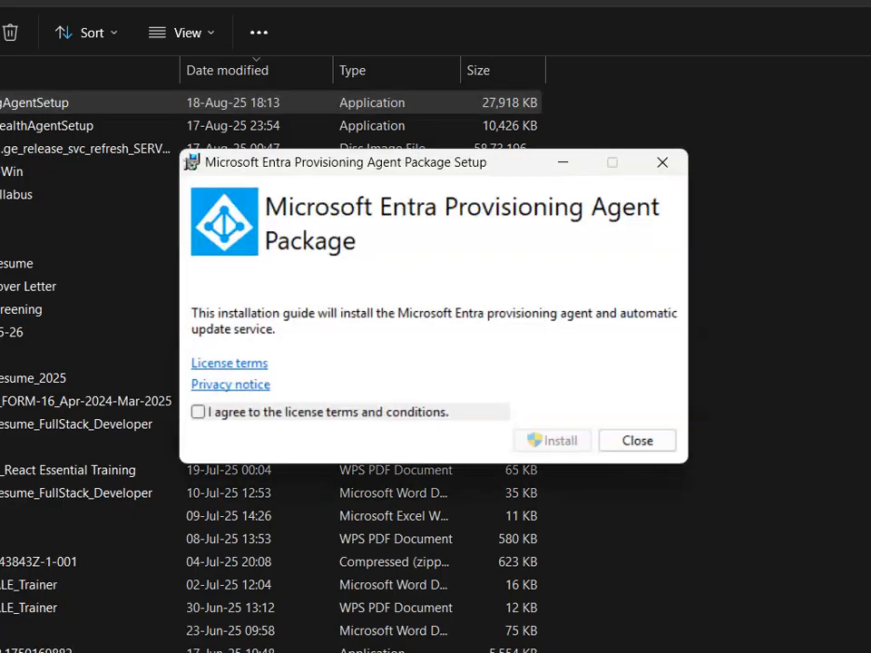
left_click(640, 440)
left_click(480, 400)
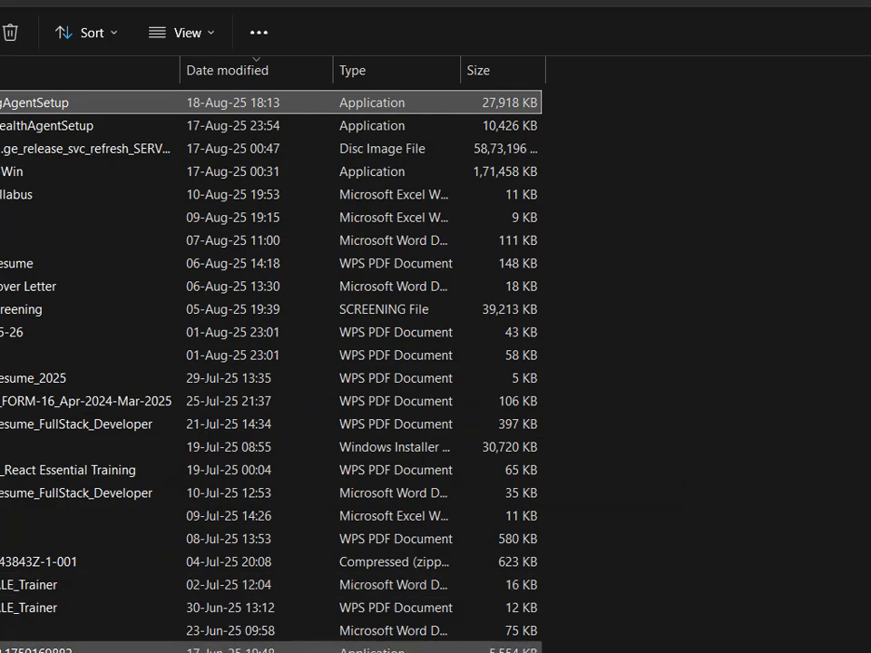
Switch to the DC-01 virtual machine, open \\DC-01\Users\Administrator\Desktop with Run, and bring that folder to the front.
left_click(102, 652)
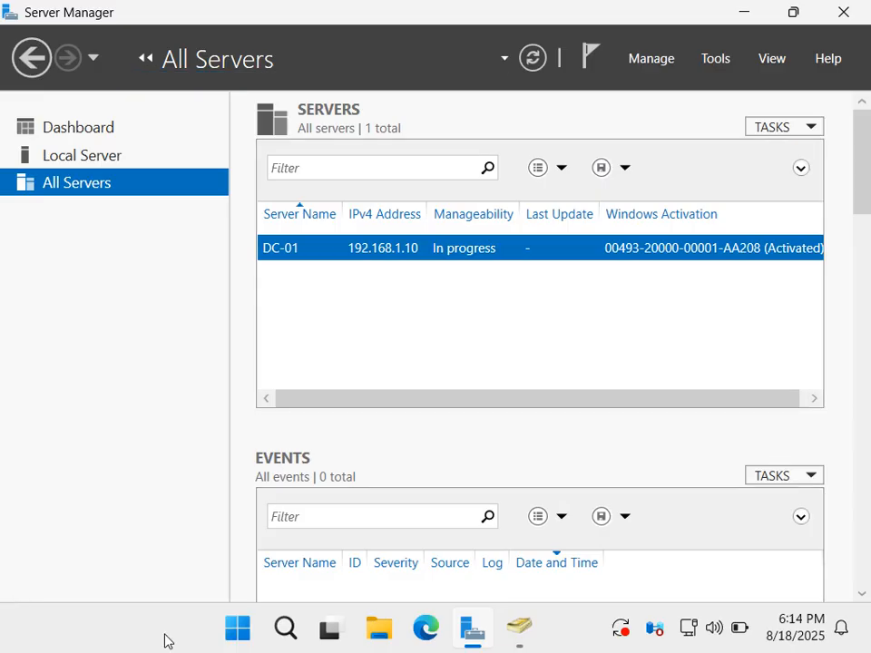
key("super+r")
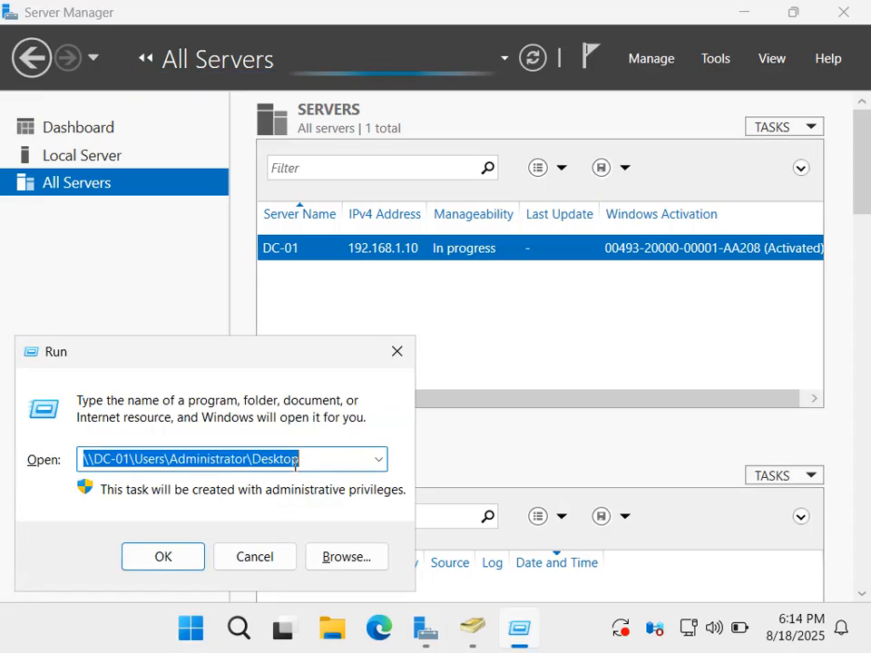
left_click(181, 554)
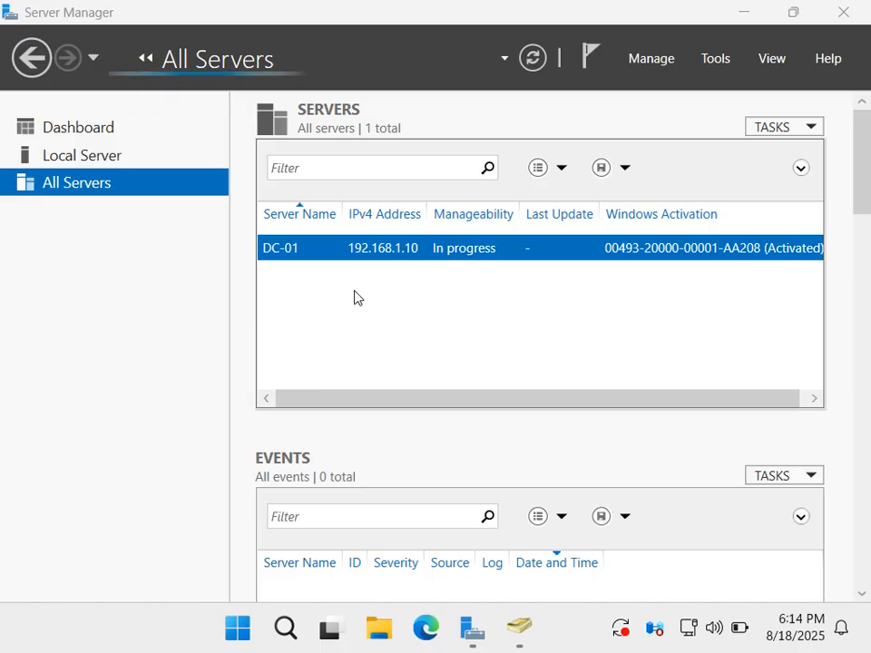
left_click(742, 12)
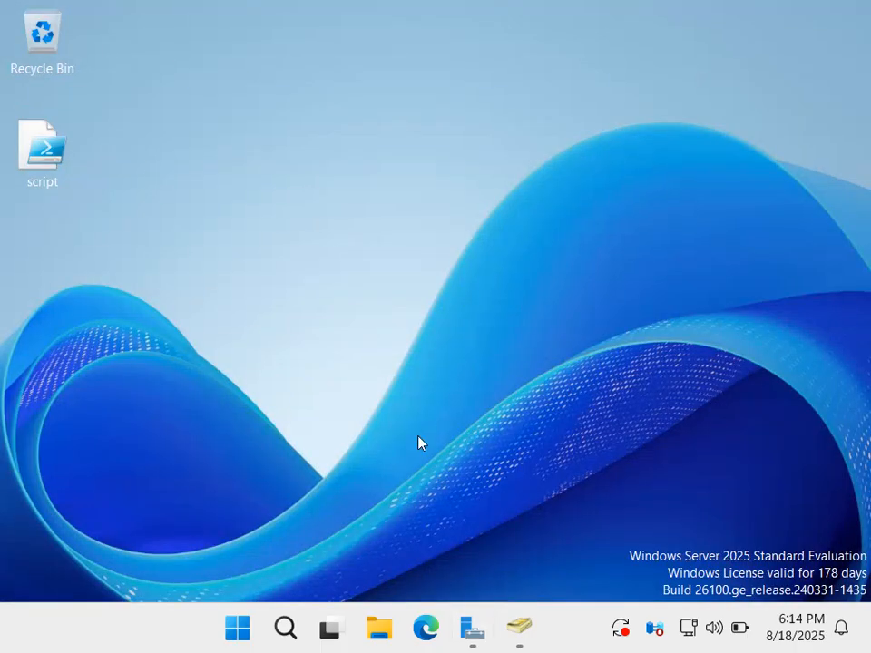
left_click(379, 628)
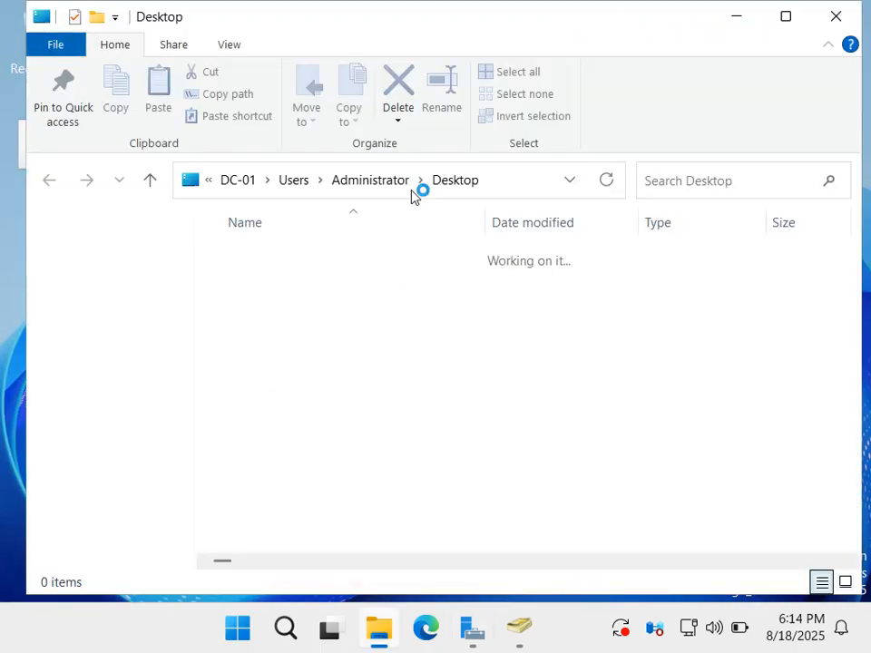
Show the Desktop folder's full network path in the folder window and the Run dialog, and minimize the virtual machine.
left_click(516, 181)
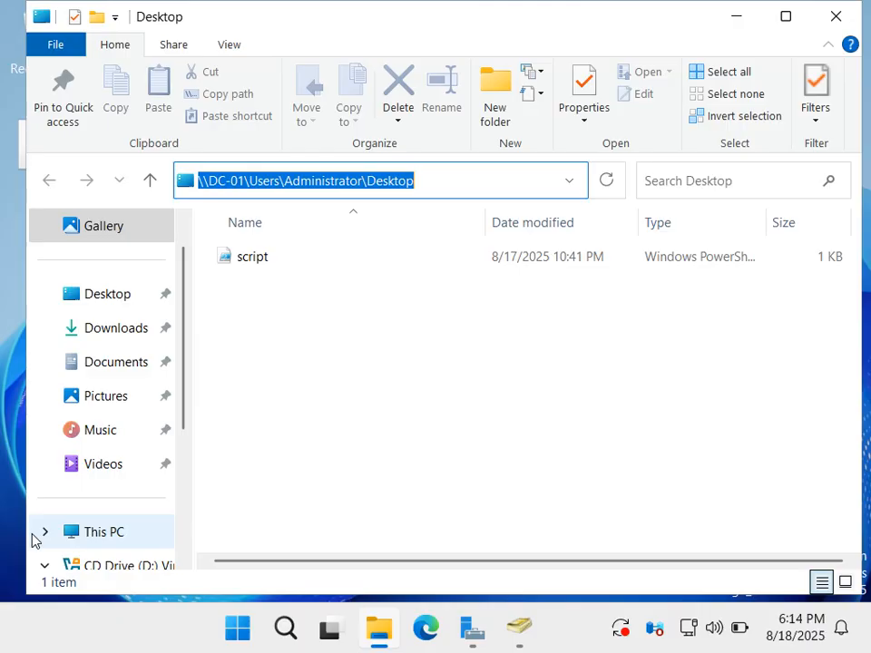
key("super+r")
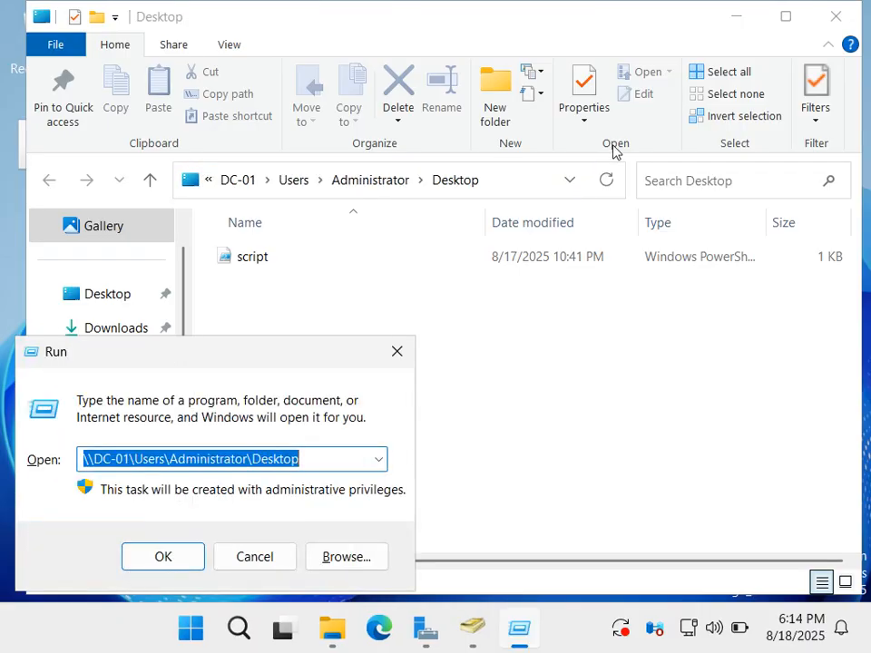
left_click(724, 25)
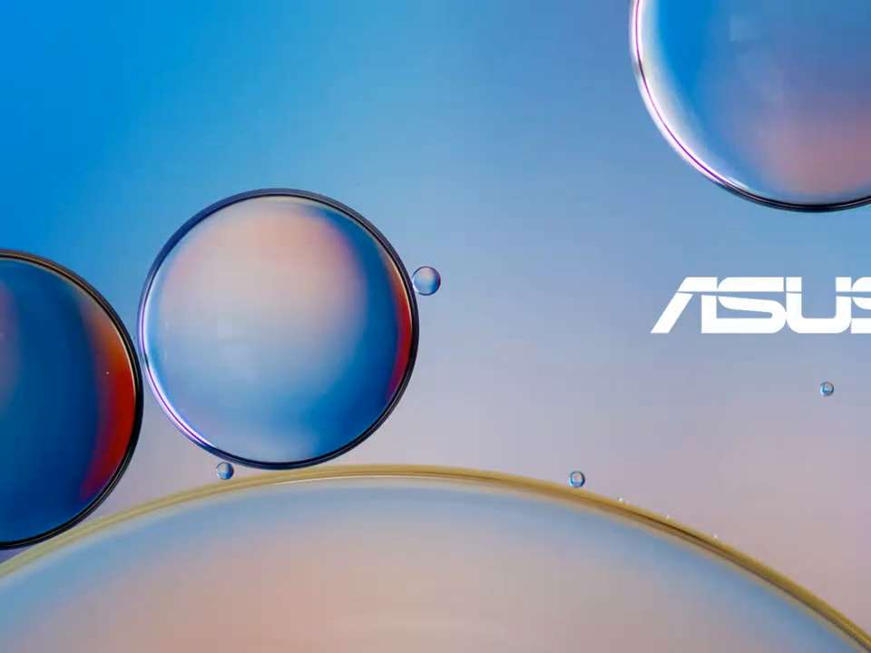
Bring the host's D:\Downloads folder to the front and open Downloads again in a second tab.
key("alt+Tab")
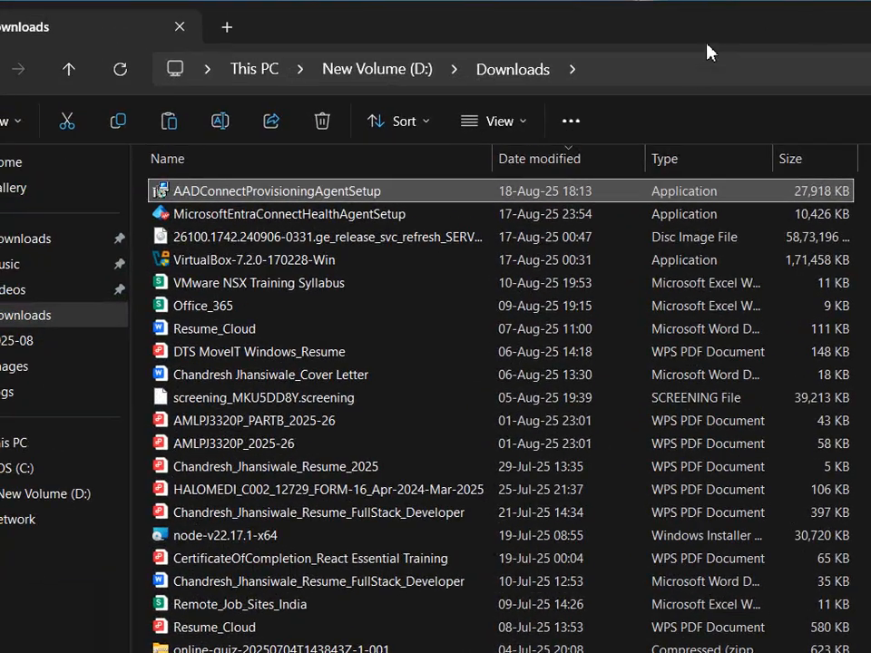
left_click(380, 0)
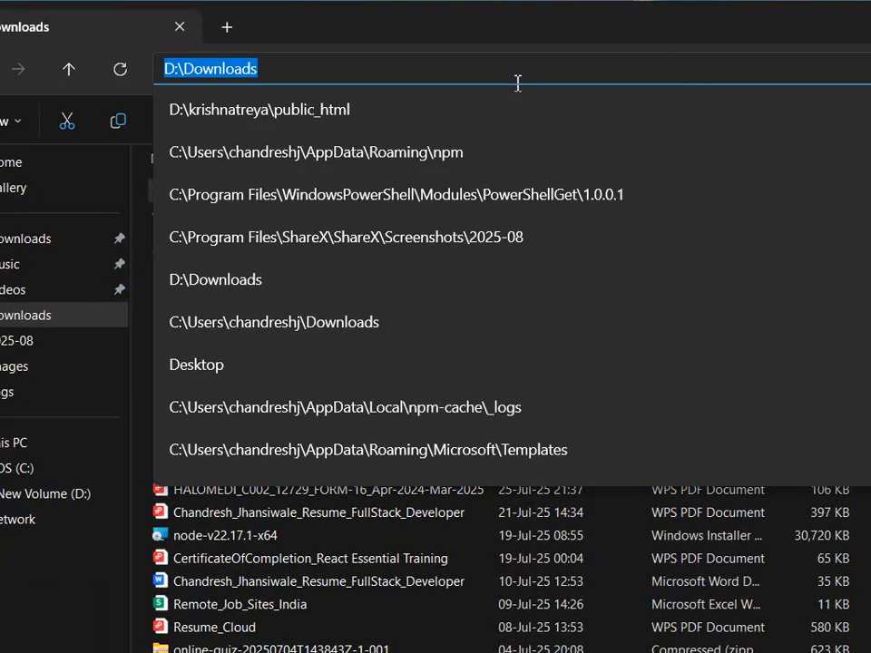
left_click(337, 68)
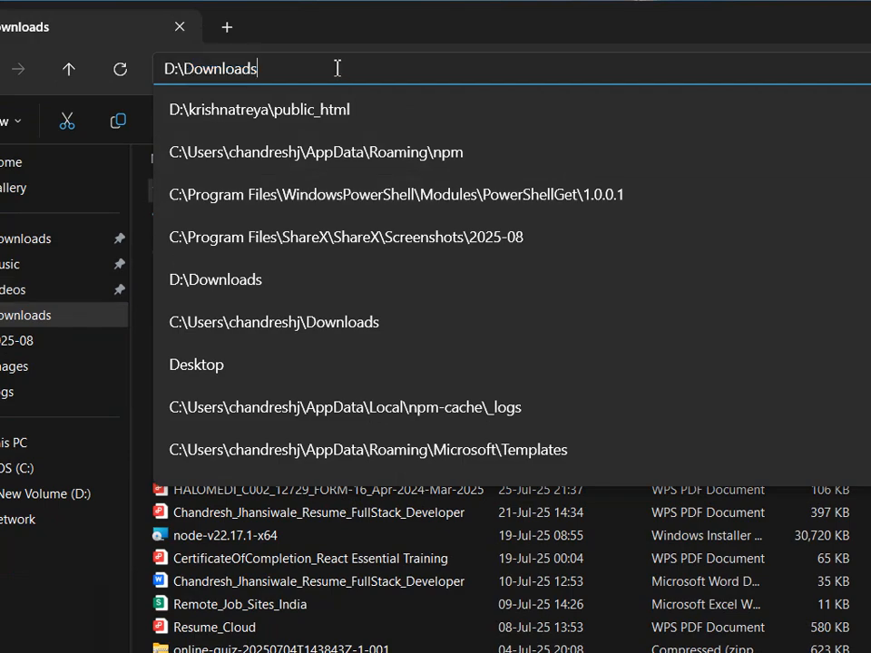
key("ctrl+a")
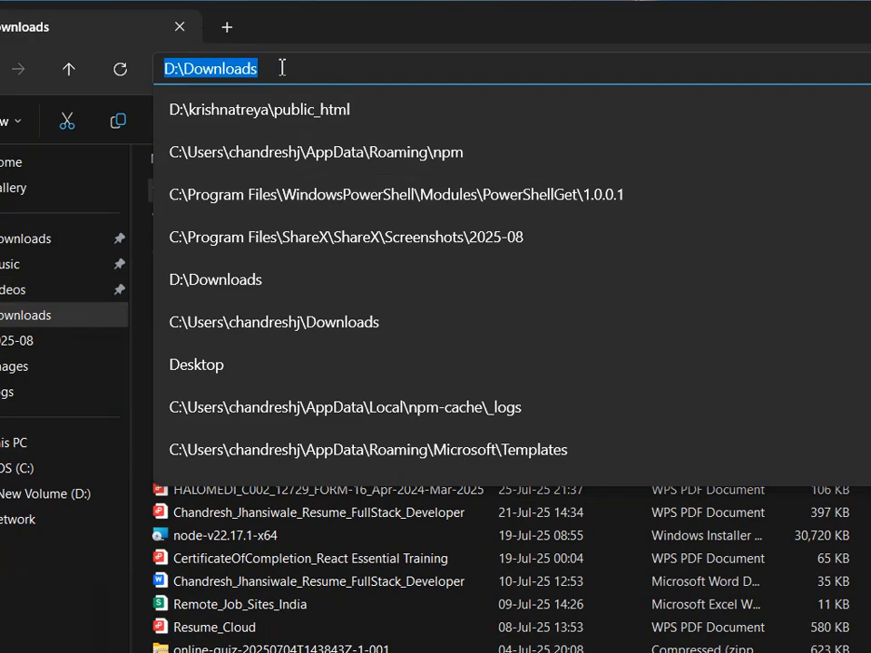
left_click(54, 316)
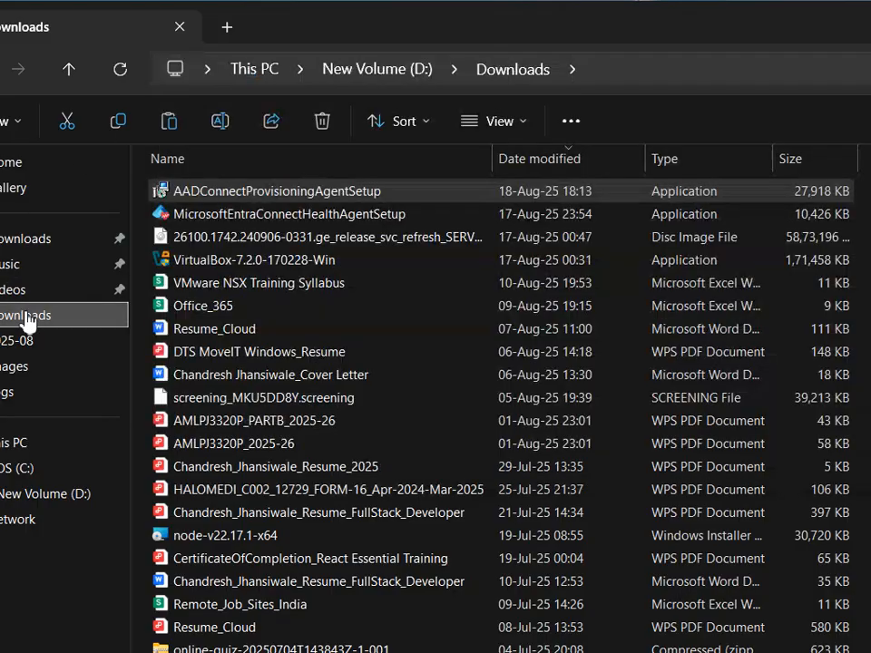
right_click(56, 322)
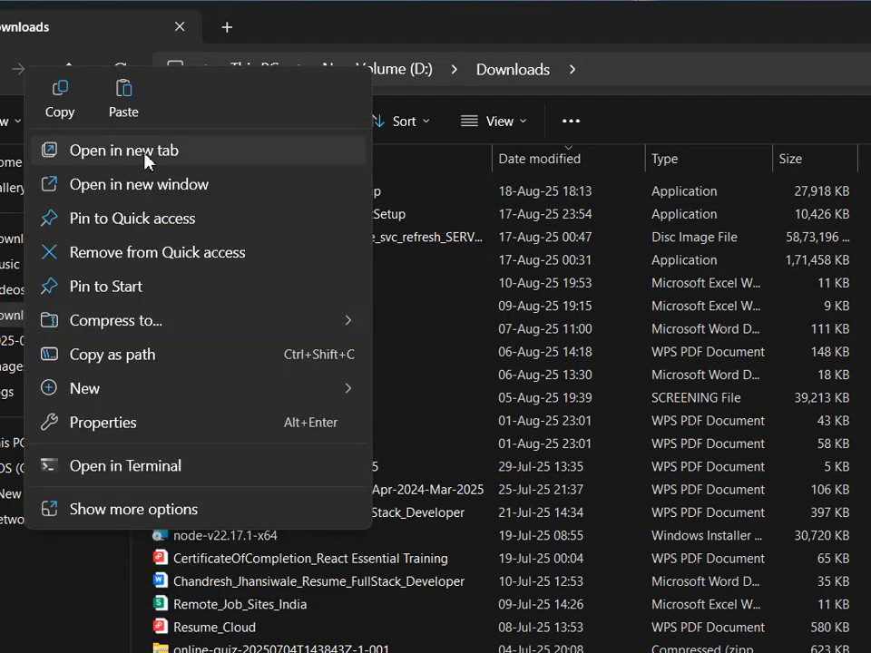
left_click(118, 150)
Point the second tab to \\DC-01 and open the Users\Administrator\Desktop folder on that share.
left_click(319, 64)
left_click(386, 75)
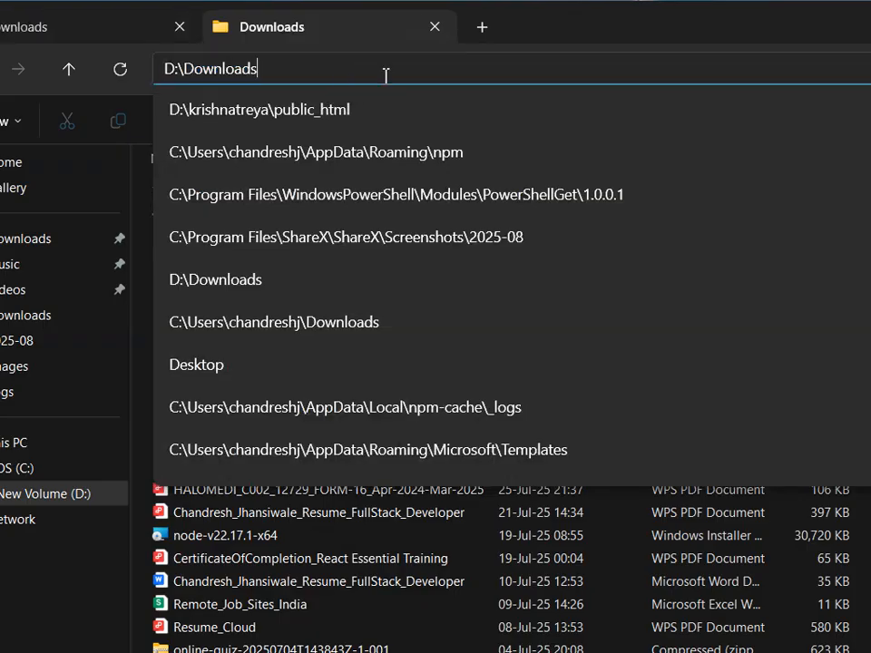
key("ctrl+a")
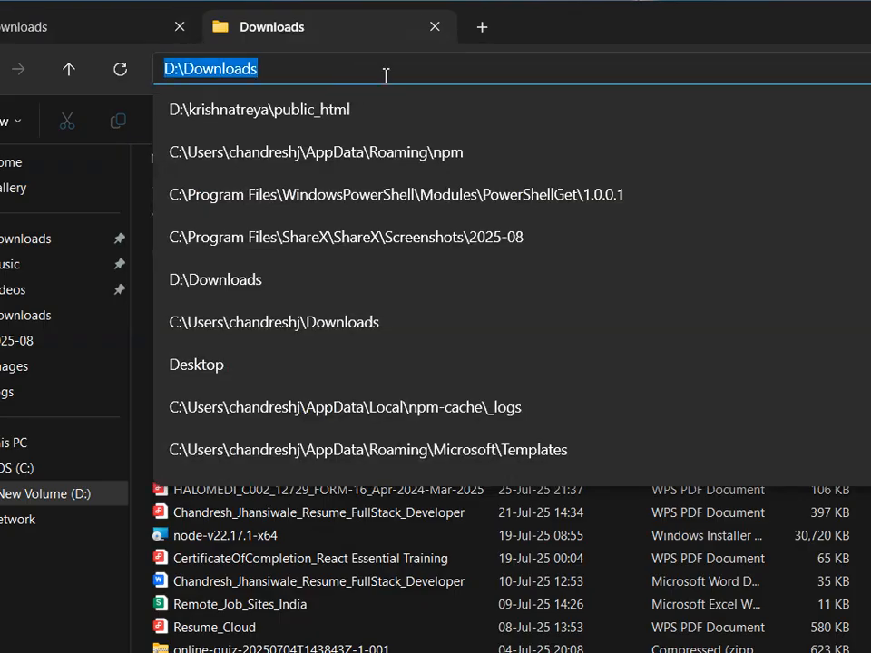
type("\\\\DC")
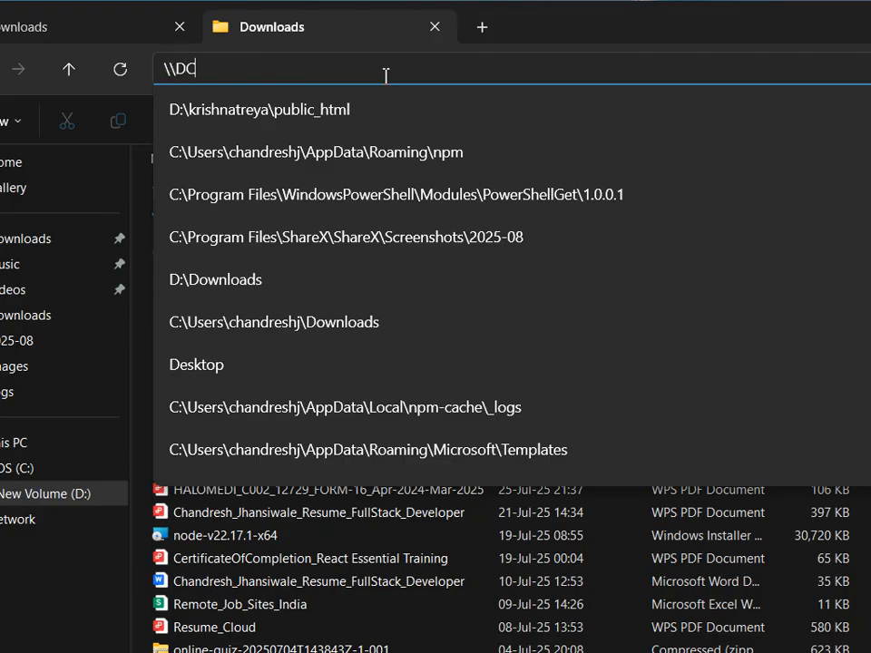
type("-01\\")
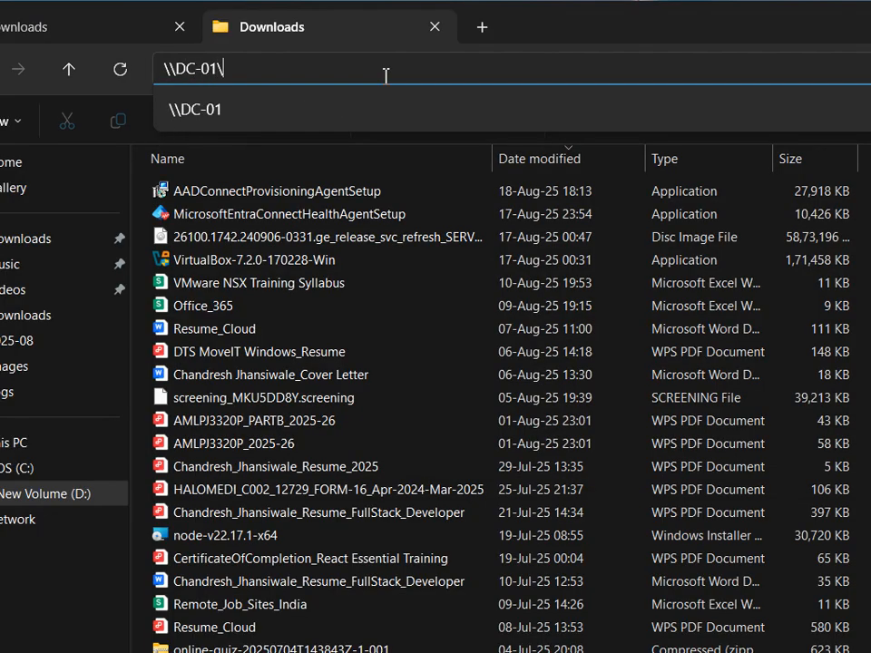
key("Return")
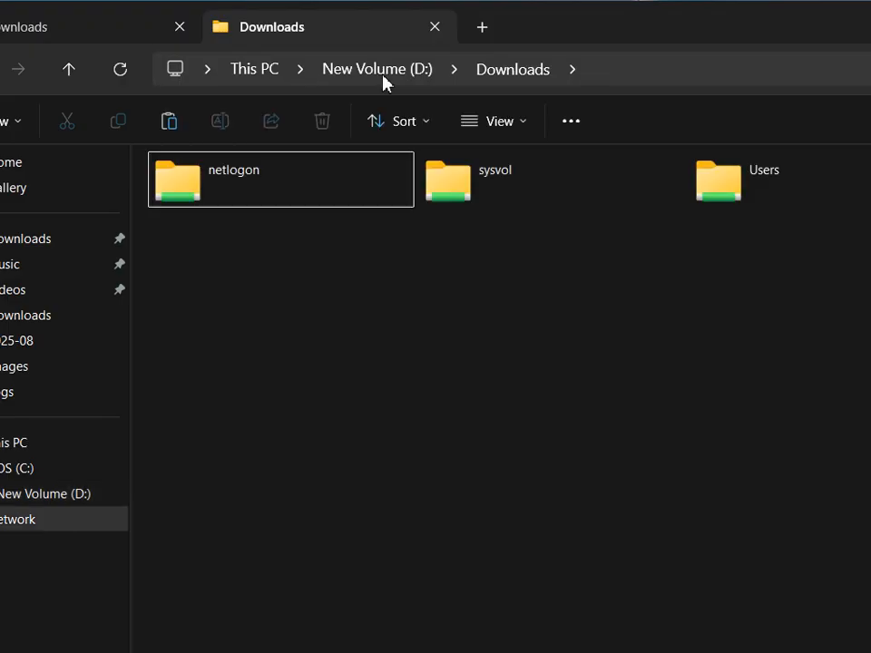
double_click(745, 185)
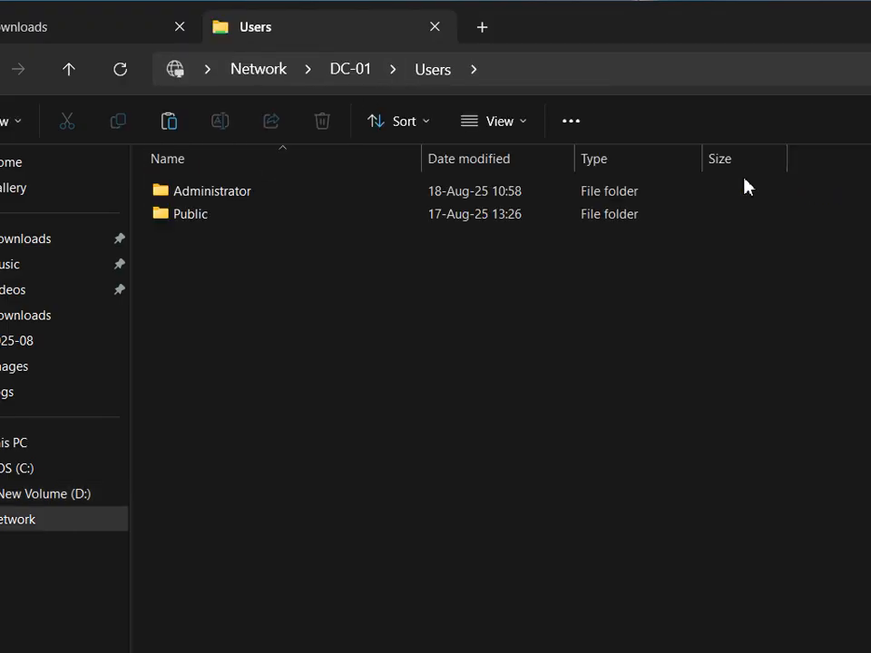
double_click(237, 206)
double_click(223, 218)
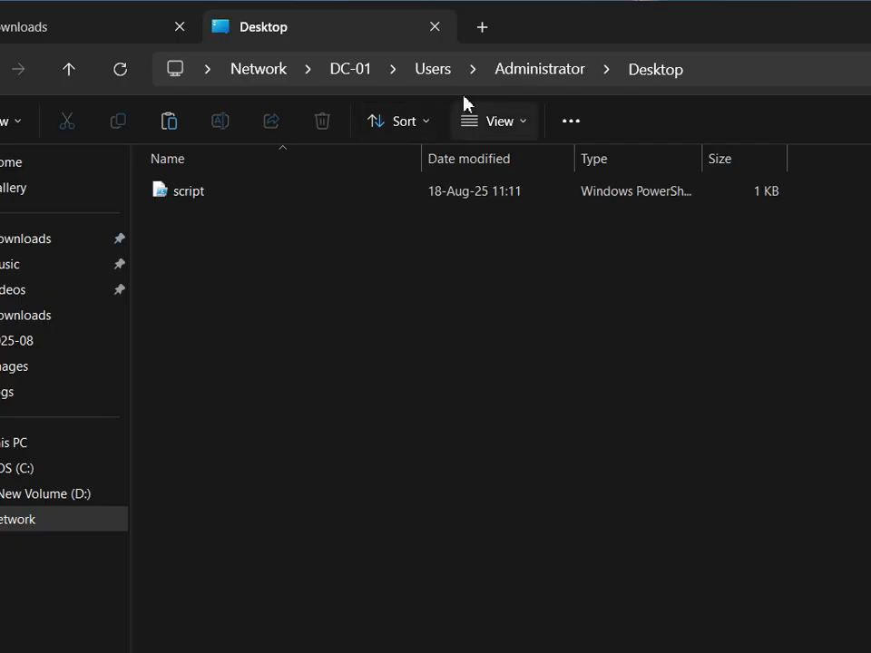
Paste the copied AADConnectProvisioningAgentSetup installer into DC-01's Administrator Desktop folder and return to the virtual machine.
left_click(105, 29)
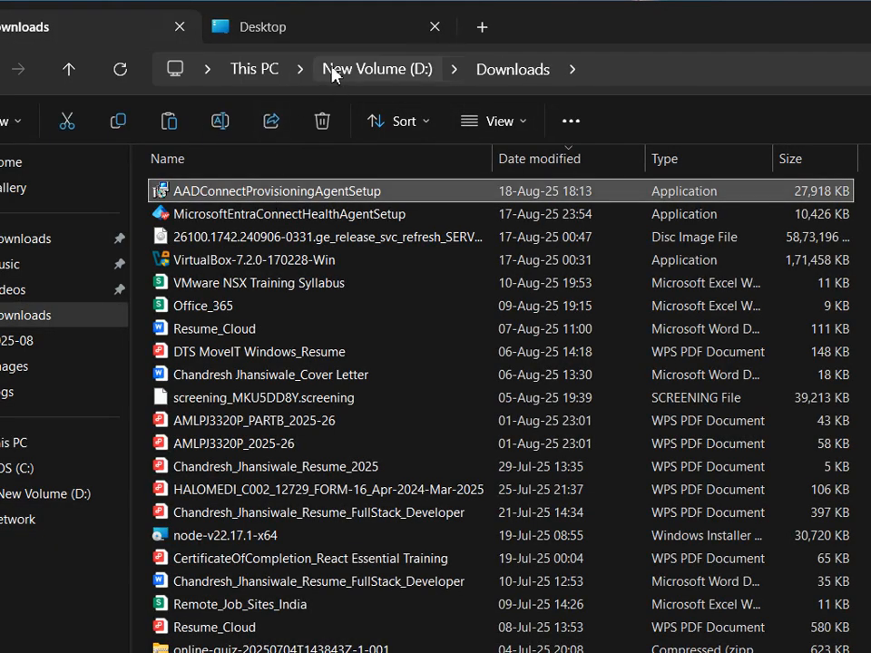
left_click(321, 30)
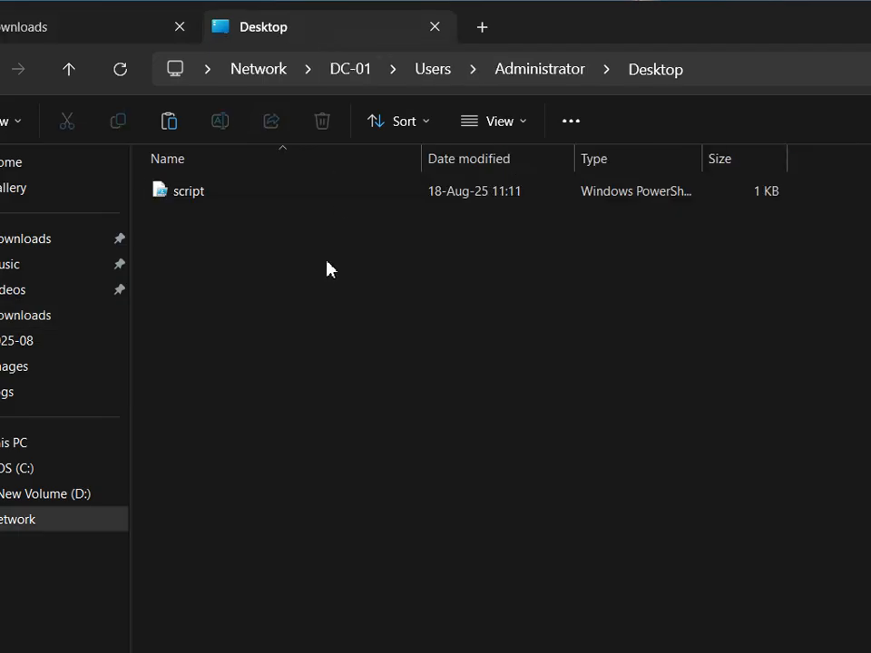
key("ctrl+v")
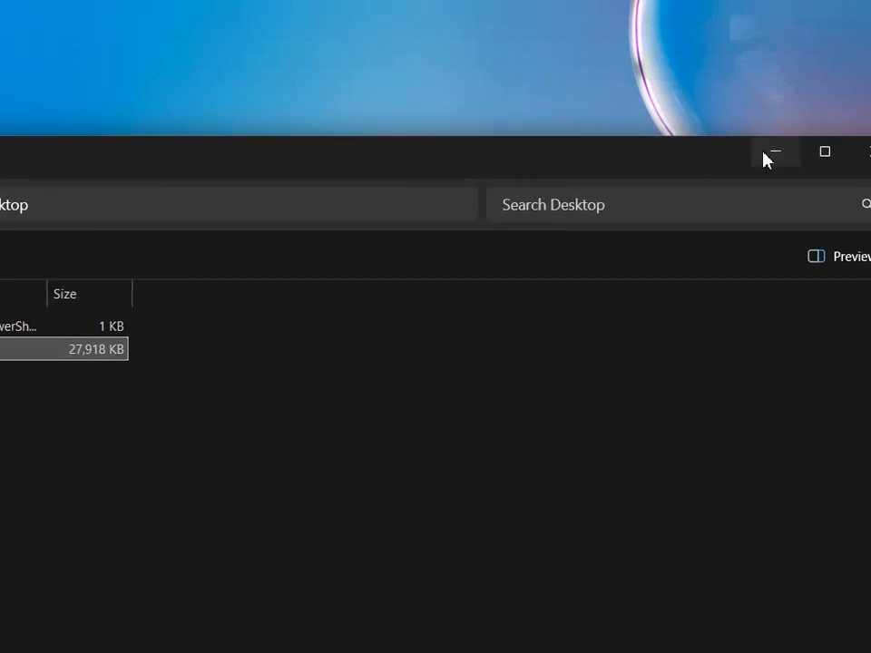
left_click(767, 150)
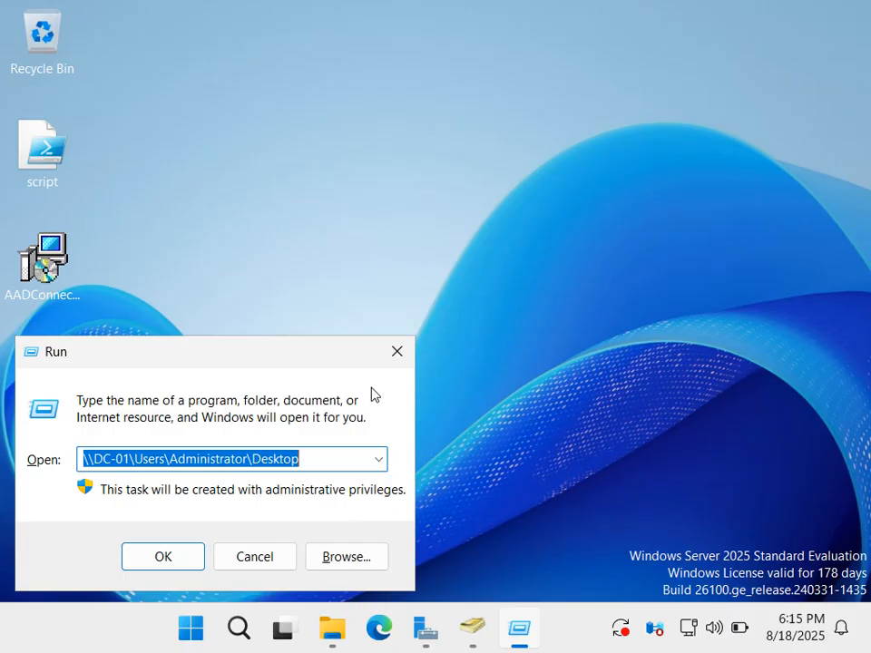
Close the Run dialog on DC-01, bring up the Desktop folder window and refresh its contents.
left_click(392, 356)
left_click(379, 628)
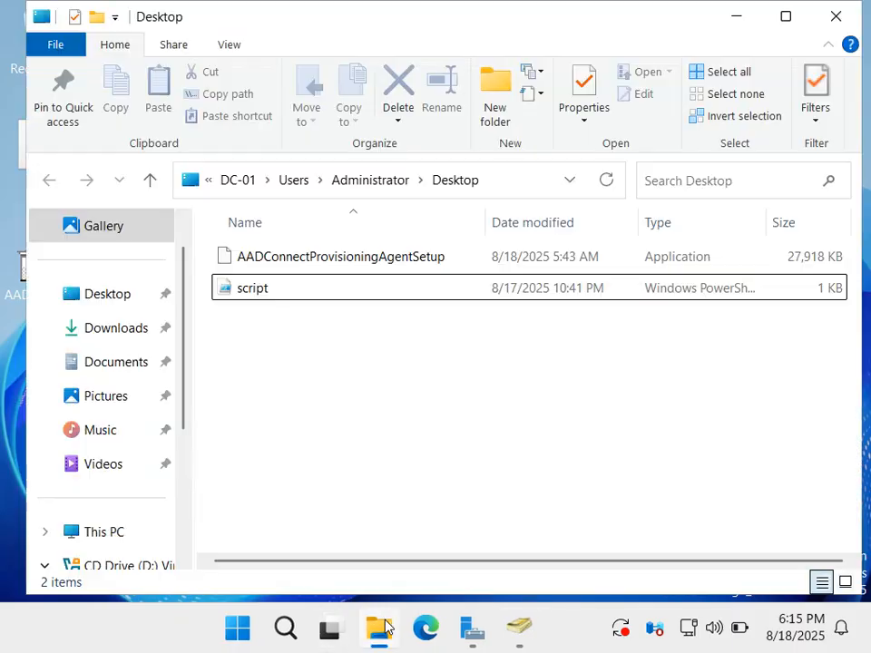
right_click(343, 387)
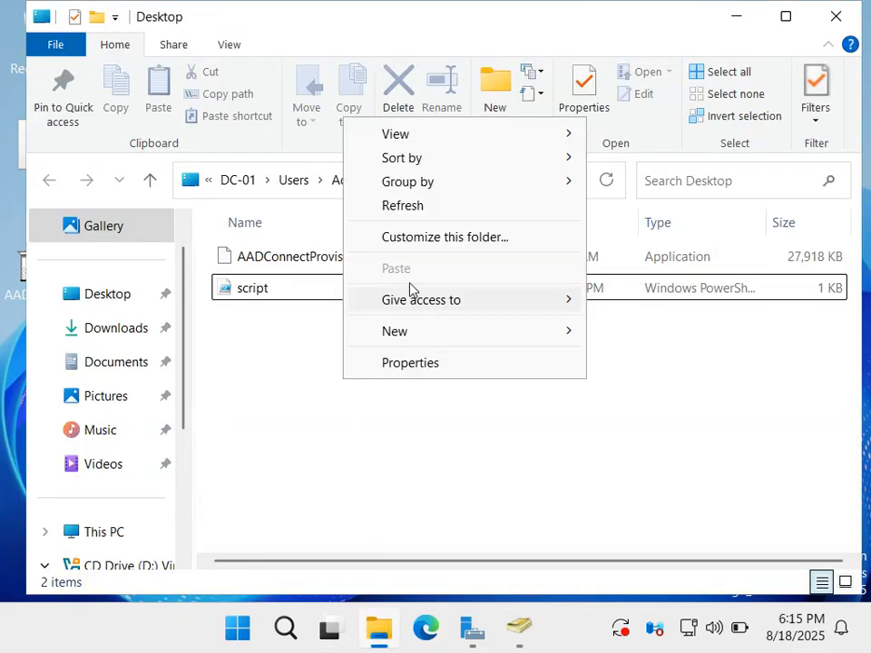
left_click(410, 206)
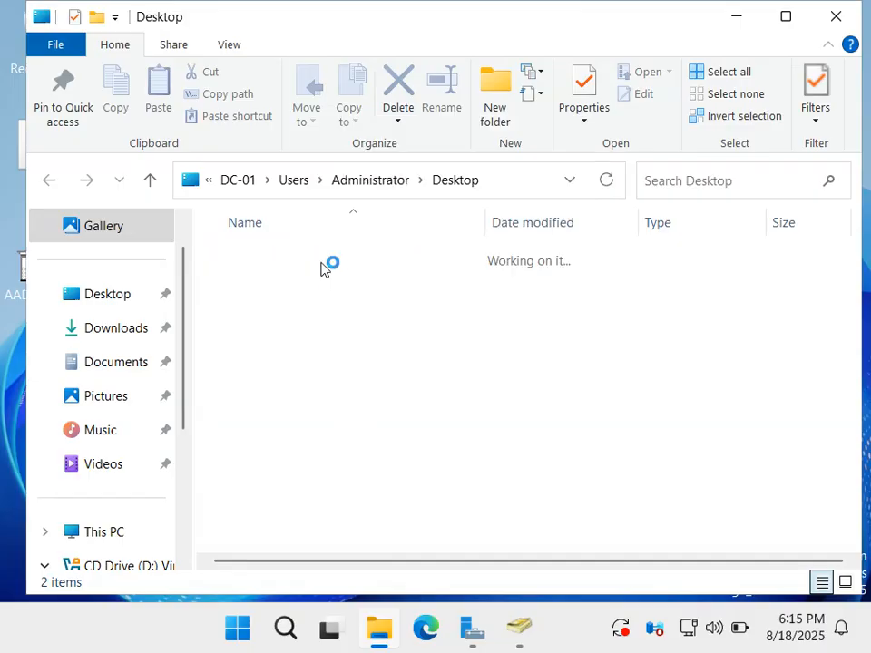
Run AADConnectProvisioningAgentSetup as administrator on DC-01 and show the Download Provisioning Agent page in the host browser.
left_click(295, 259)
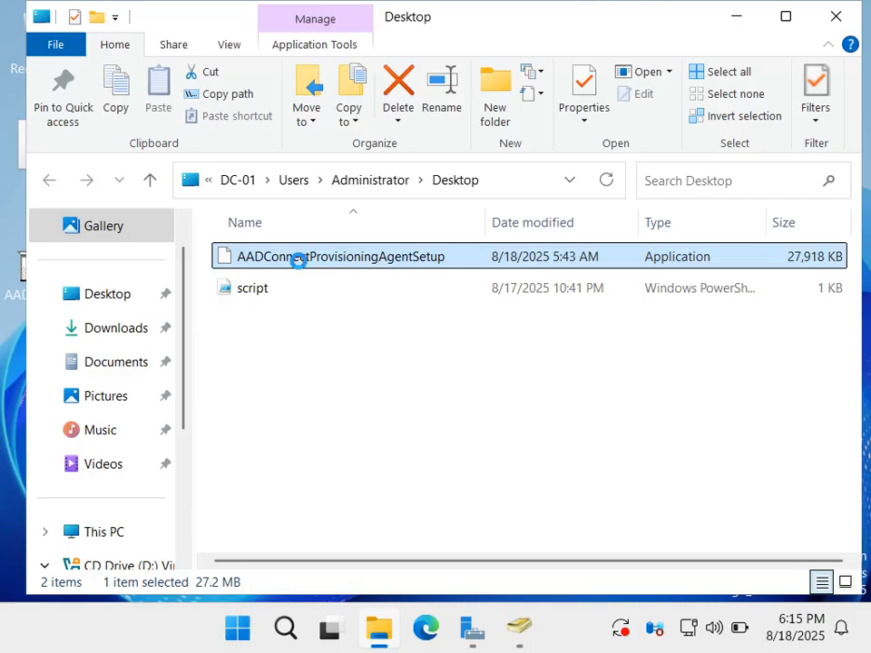
right_click(298, 261)
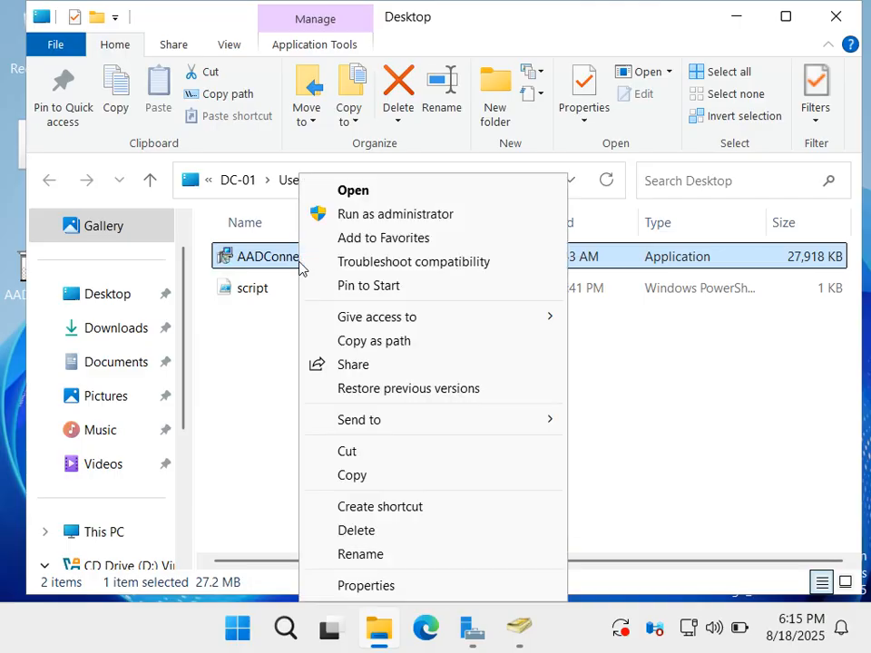
left_click(371, 216)
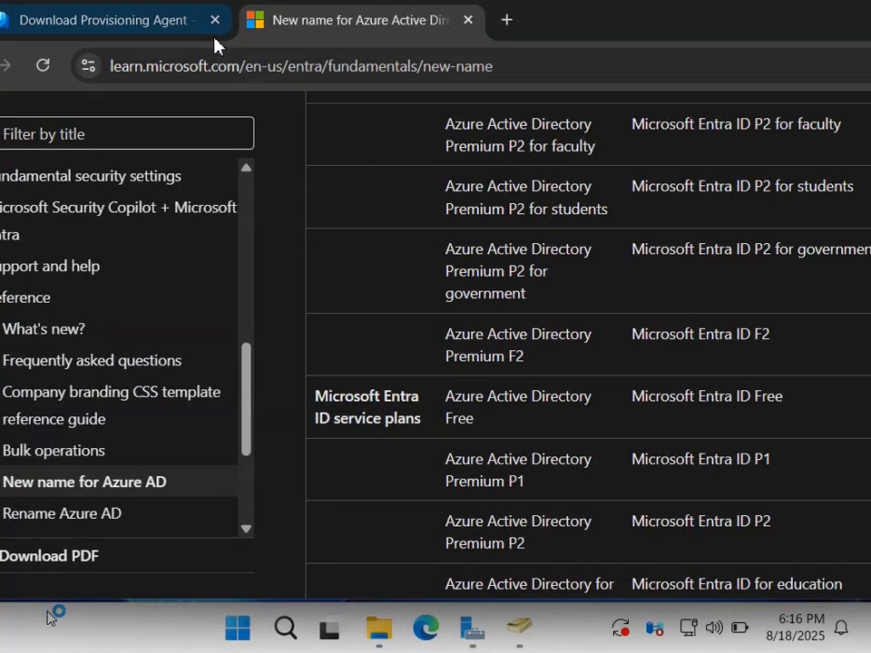
left_click(162, 24)
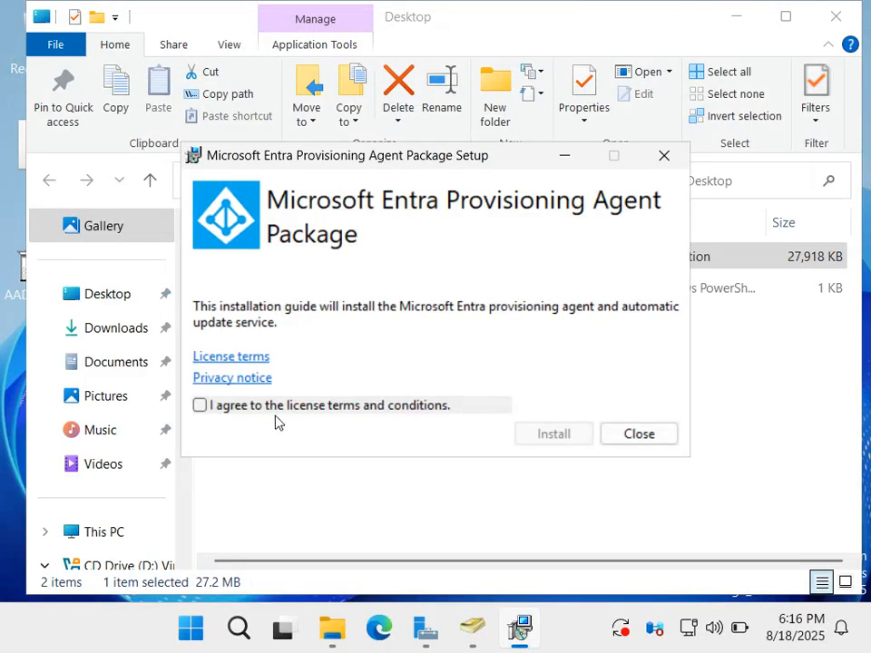
Accept the license terms, start installing the Microsoft Entra Provisioning Agent Package, and minimize the Desktop folder window.
left_click(233, 418)
left_click(578, 441)
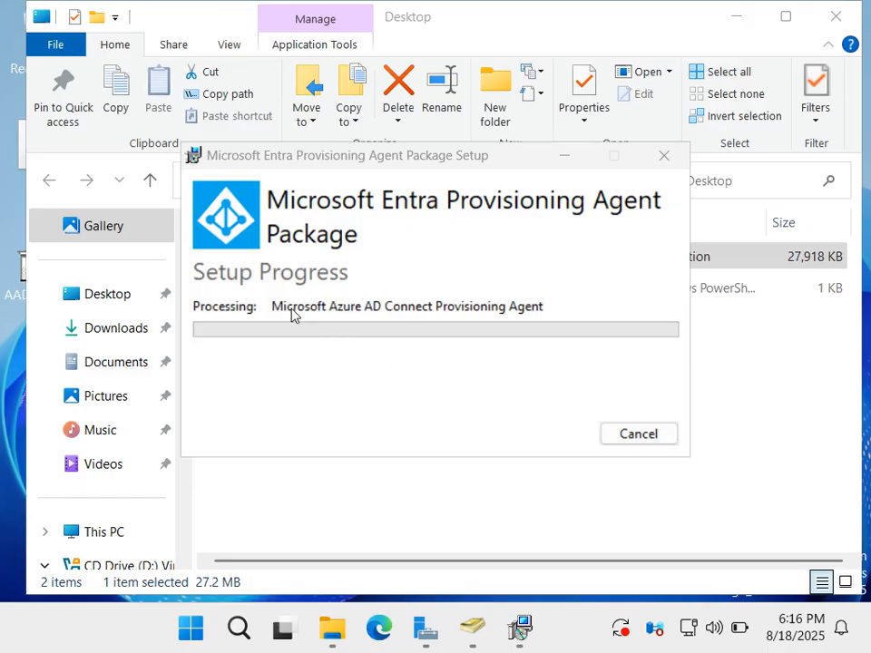
left_click(731, 17)
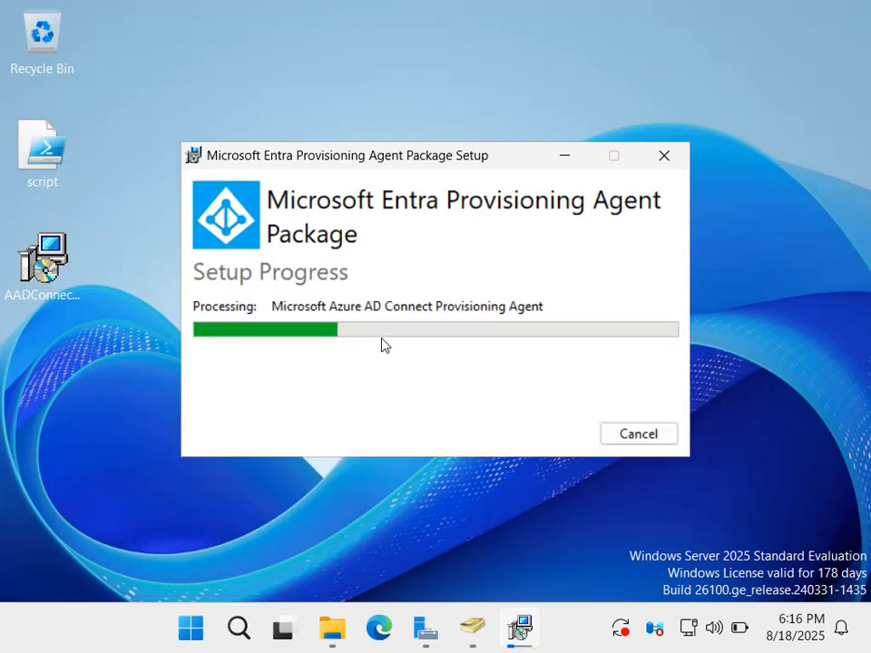
Examine the two personal user accounts in the example.local Users container in Active Directory Users and Computers.
left_click(424, 639)
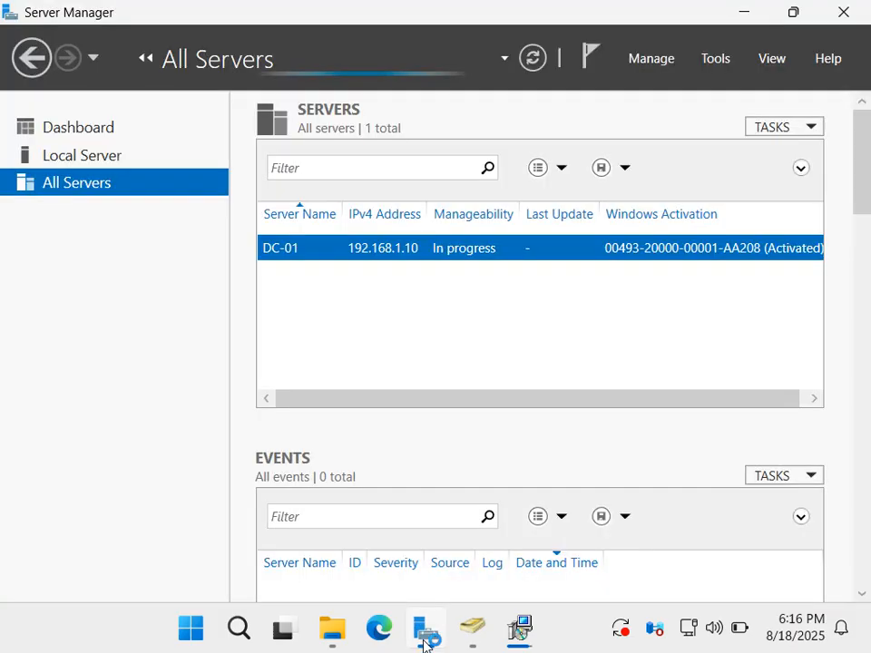
left_click(483, 642)
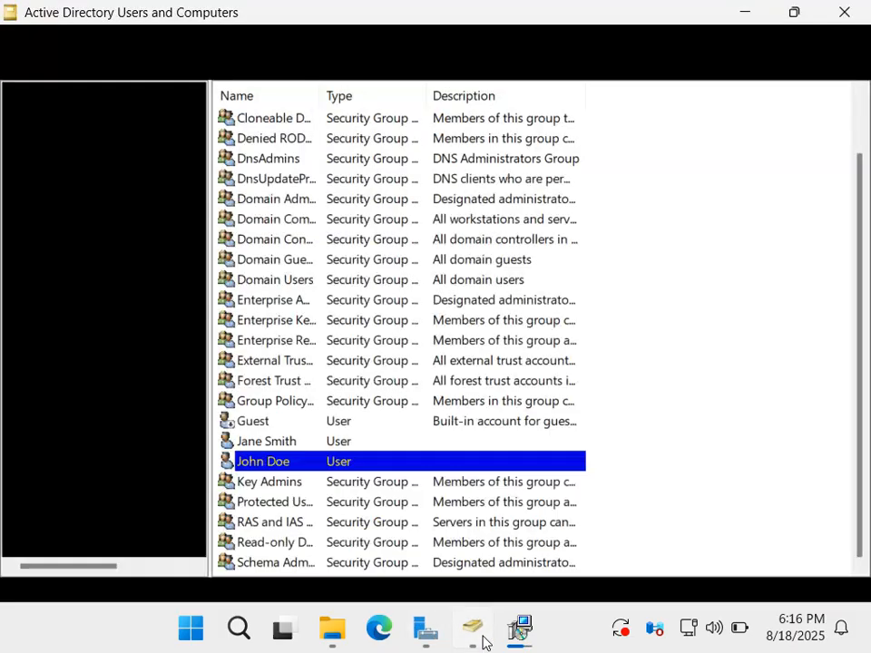
left_click(275, 445)
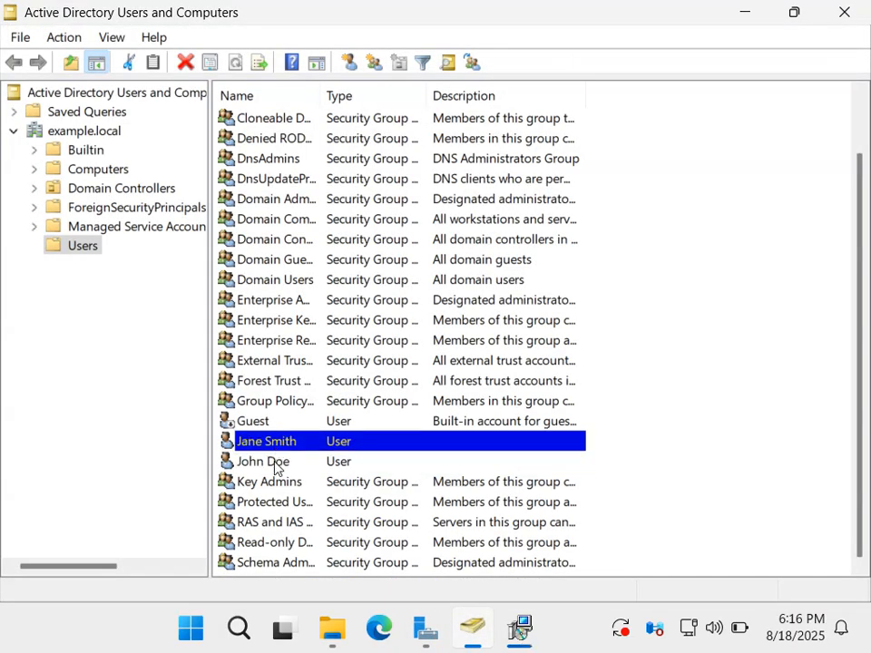
left_click(272, 462)
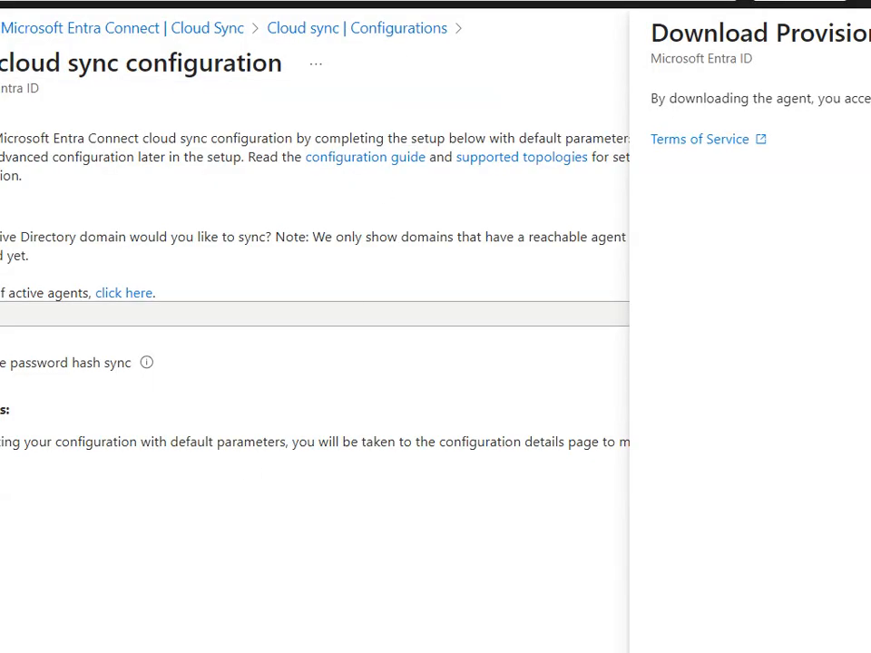
Place the host browser over the server, show the Entra admin center navigation, and switch to the "New name for Azure Active Directory" page.
left_click_drag(708, 0, 686, 48)
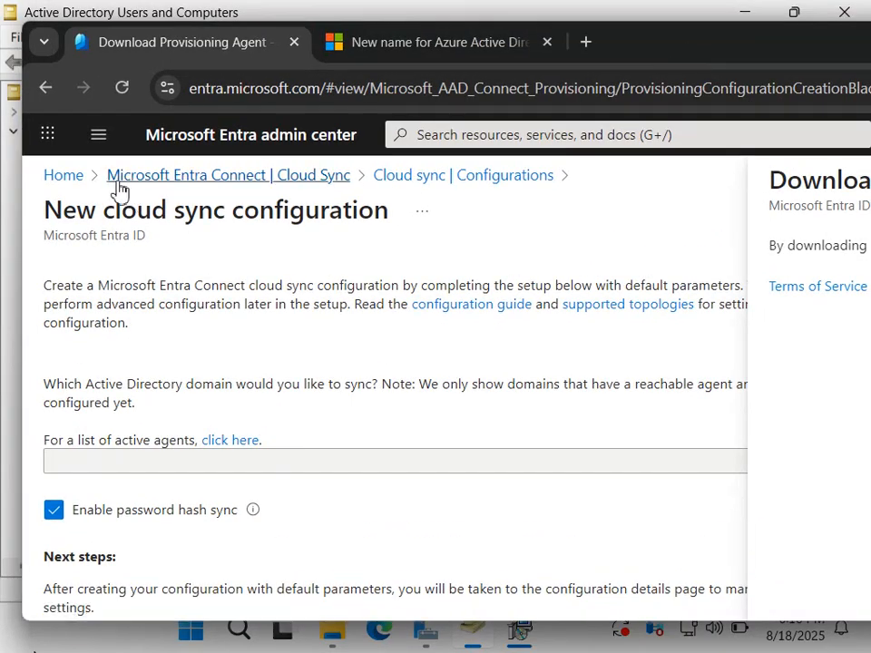
left_click(110, 147)
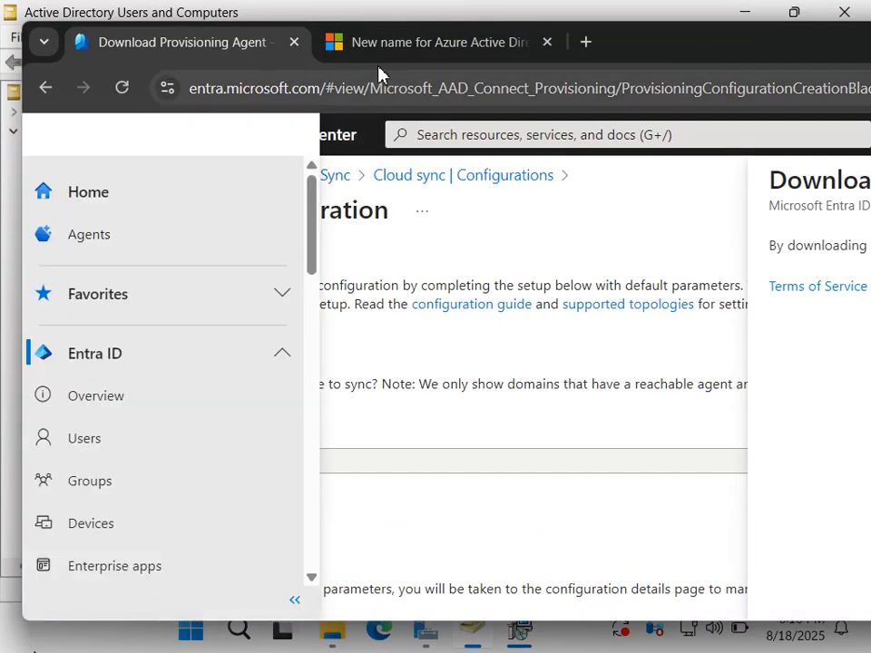
left_click(391, 54)
left_click(587, 43)
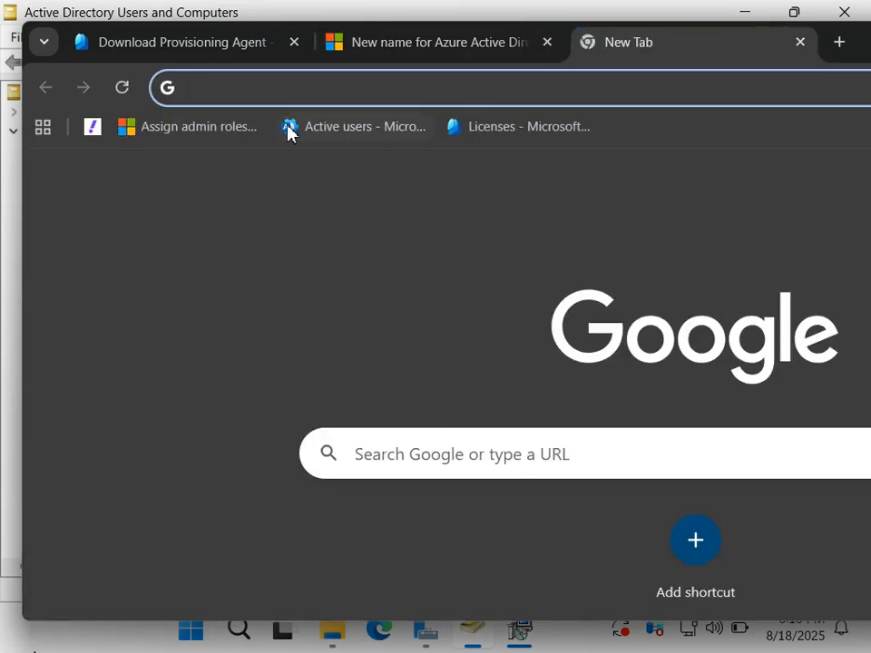
left_click(214, 138)
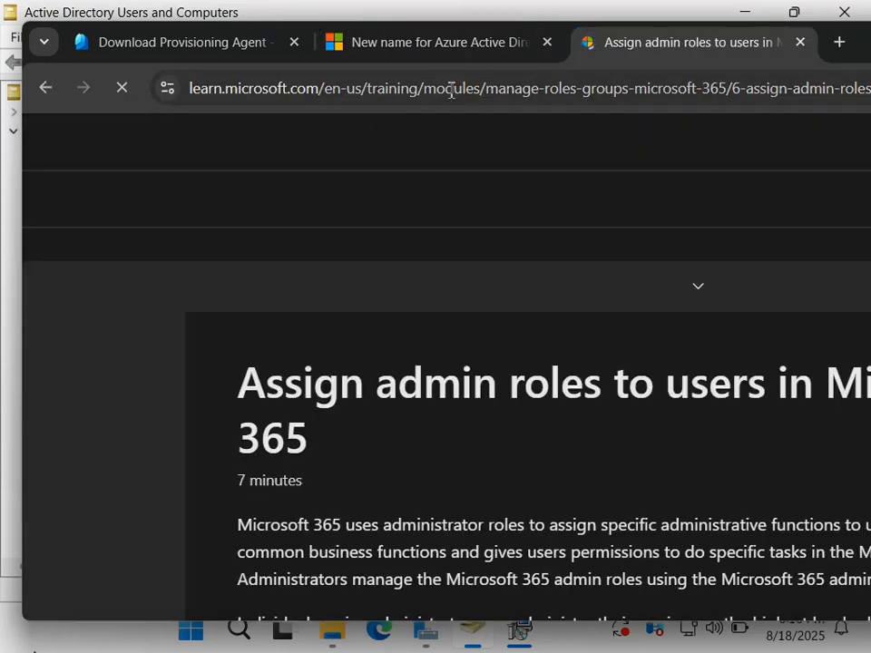
left_click(798, 43)
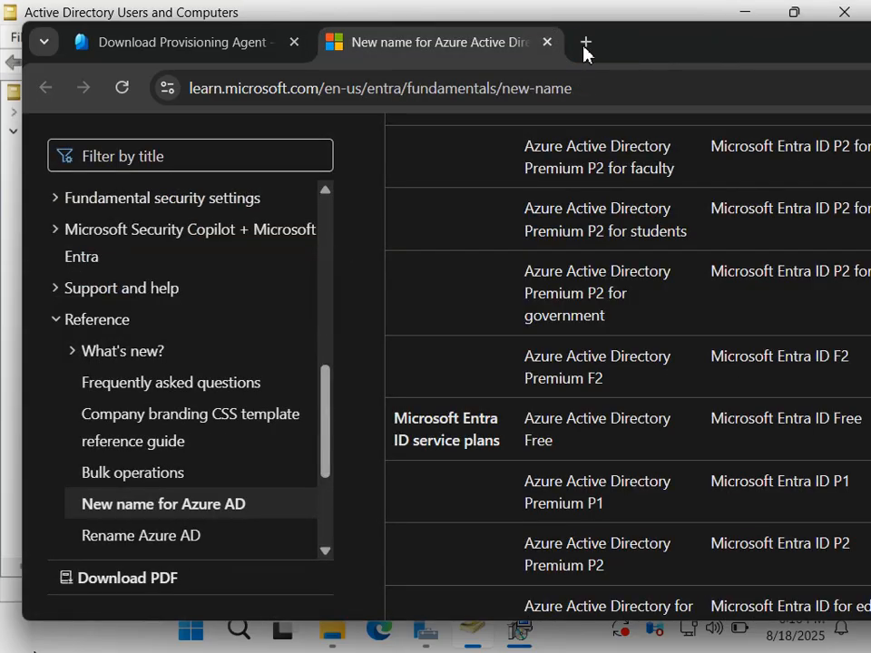
Show the Active users list of the Microsoft 365 admin center in a new browser tab, and minimize the browser.
left_click(586, 43)
left_click(335, 131)
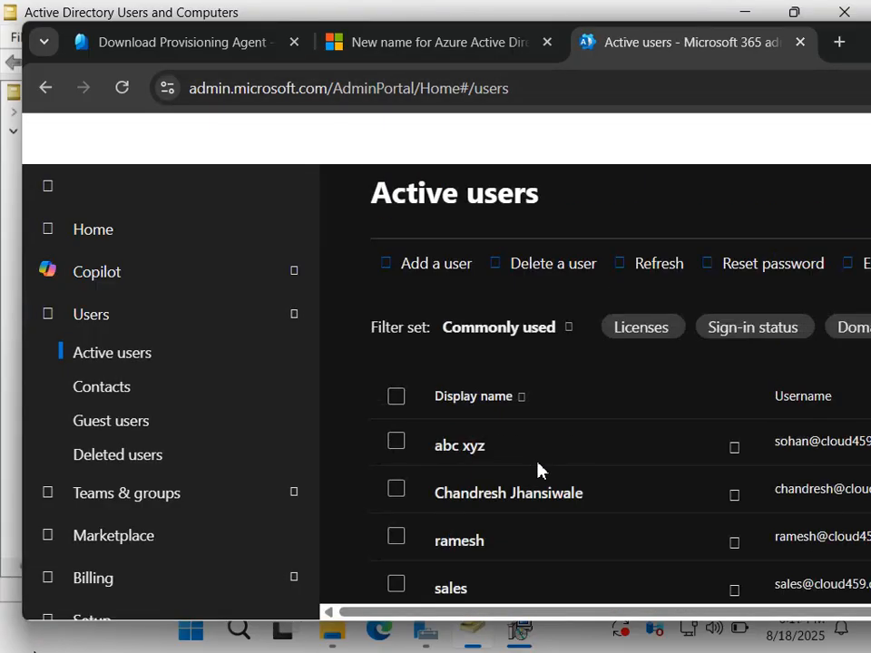
left_click_drag(868, 38, 556, 73)
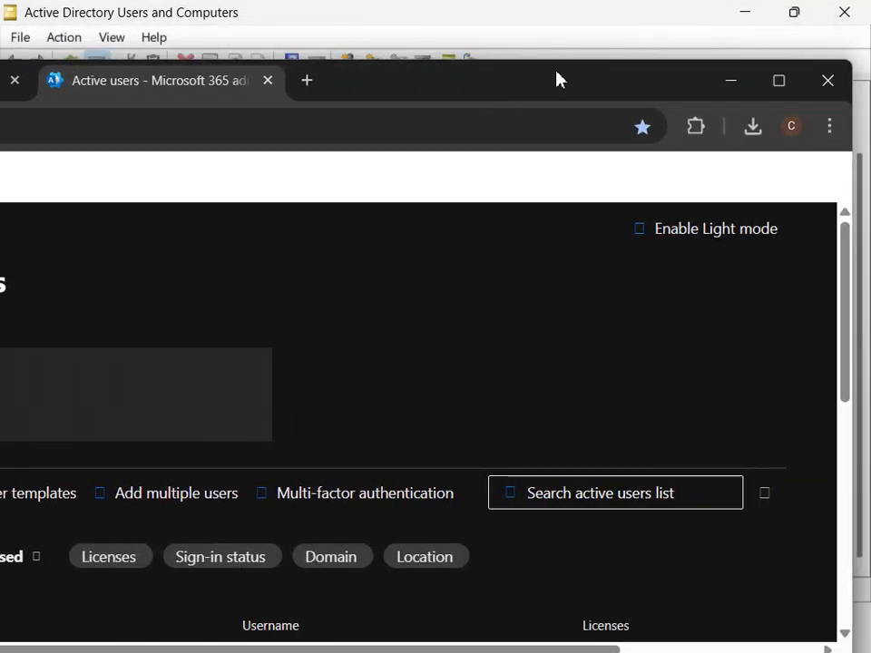
left_click(733, 81)
Clear the server windows to reveal the agent setup, and recheck the personal user accounts in Active Directory Users and Computers before minimizing it.
left_click(746, 14)
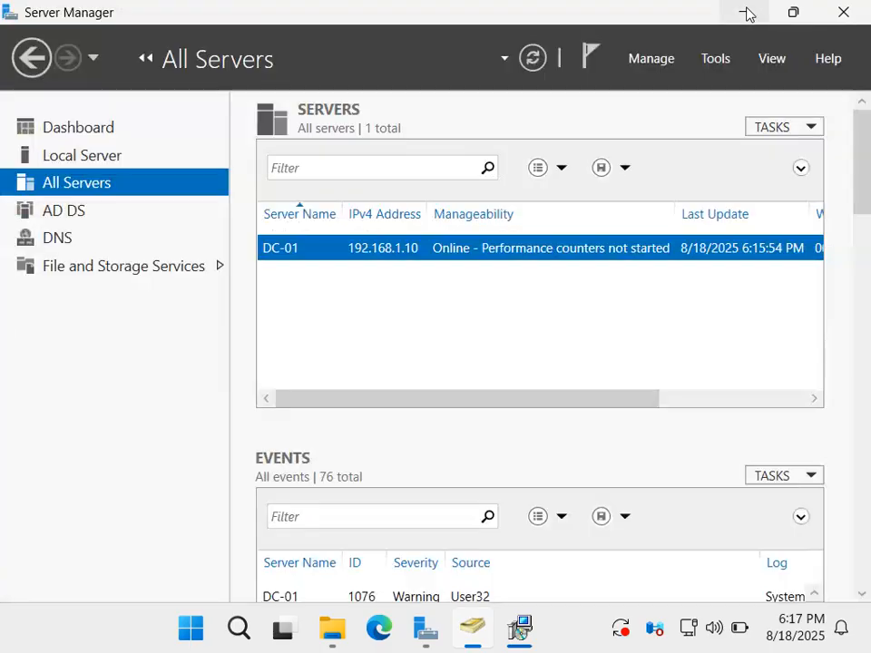
left_click(529, 634)
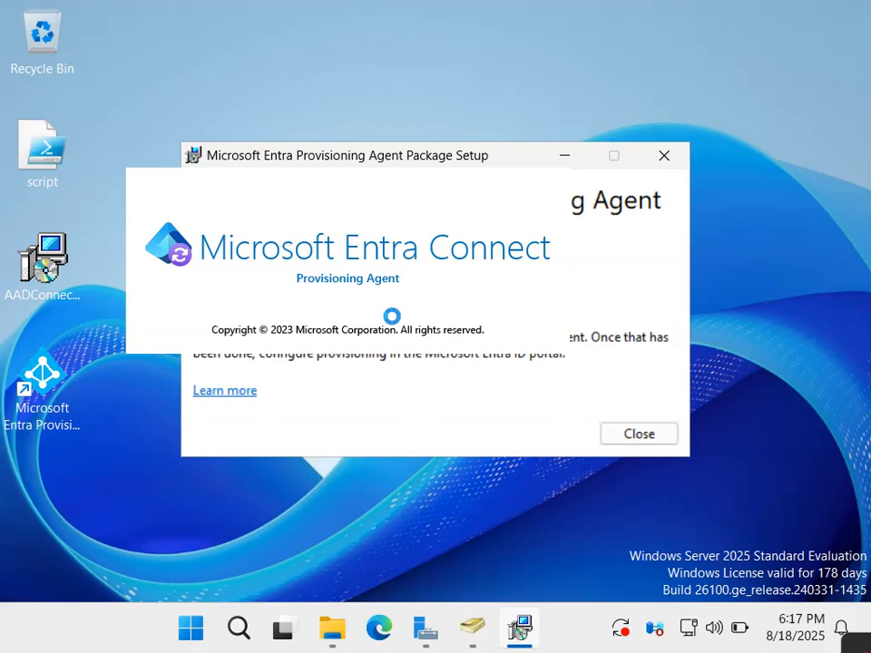
left_click(472, 628)
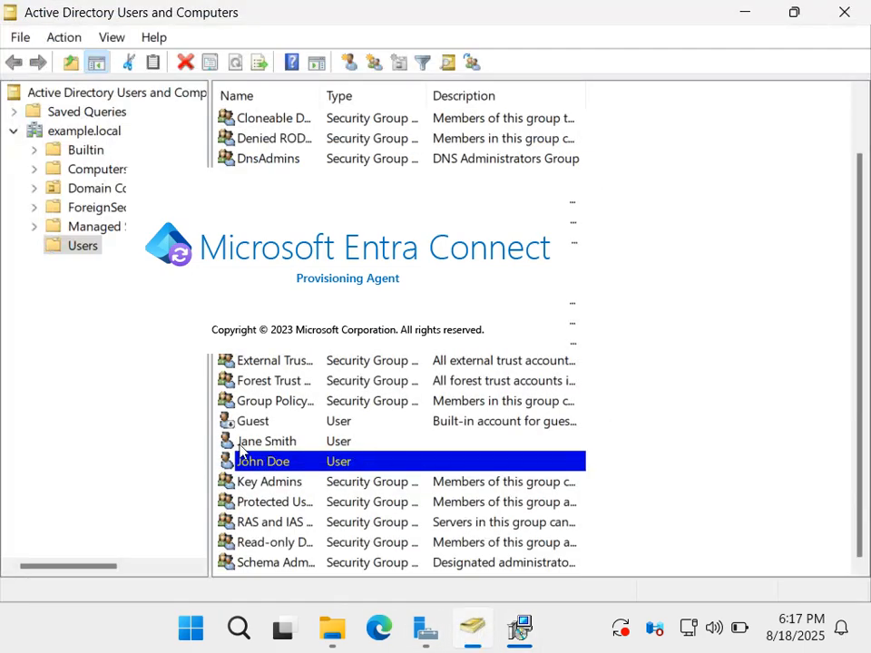
left_click(272, 441)
left_click(744, 16)
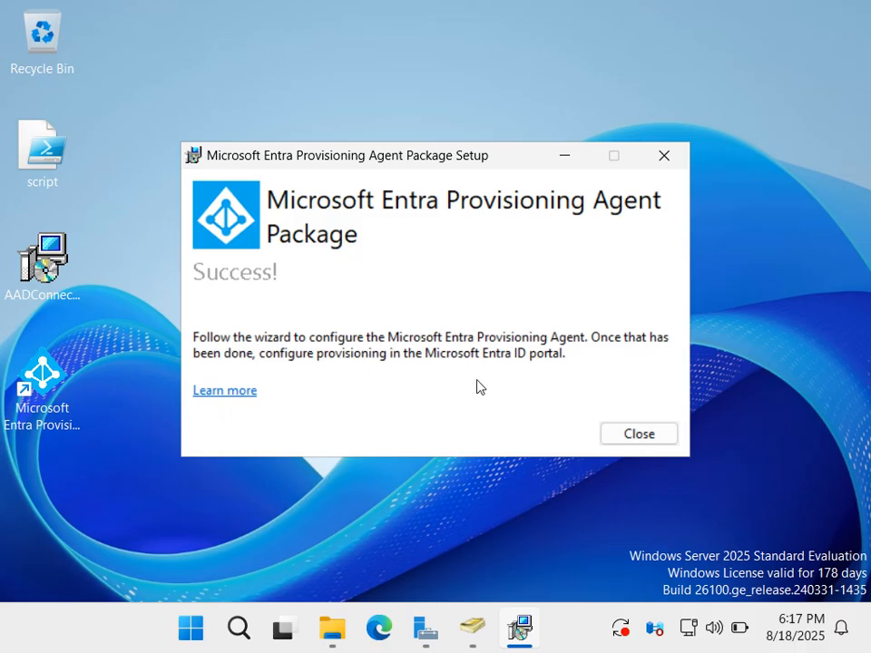
Move the Package Setup window aside and position the Microsoft Entra Provisioning Agent Configuration wizard at the upper edge of the server desktop.
left_click_drag(468, 161, 541, 57)
left_click(513, 628)
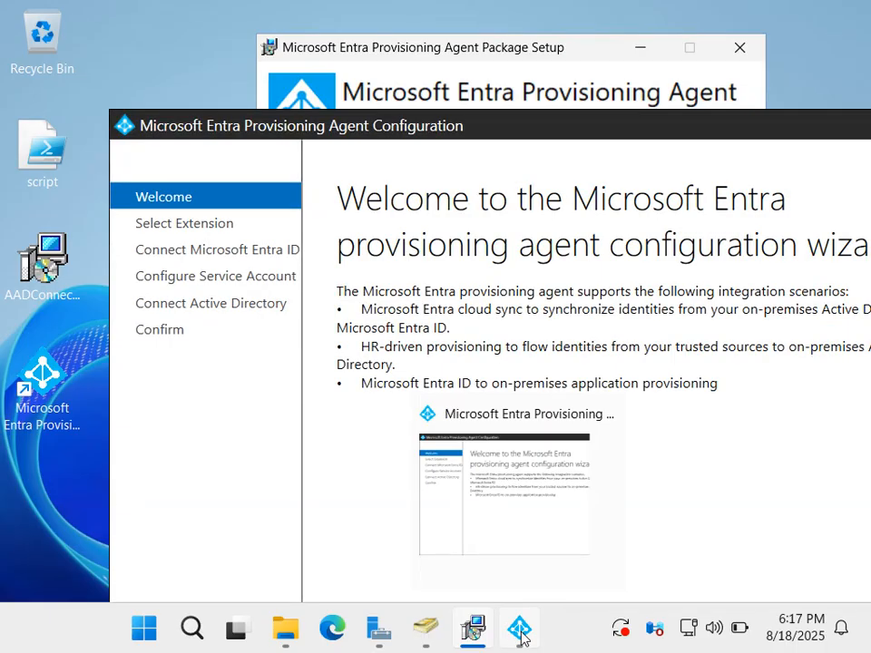
left_click_drag(455, 136, 345, 32)
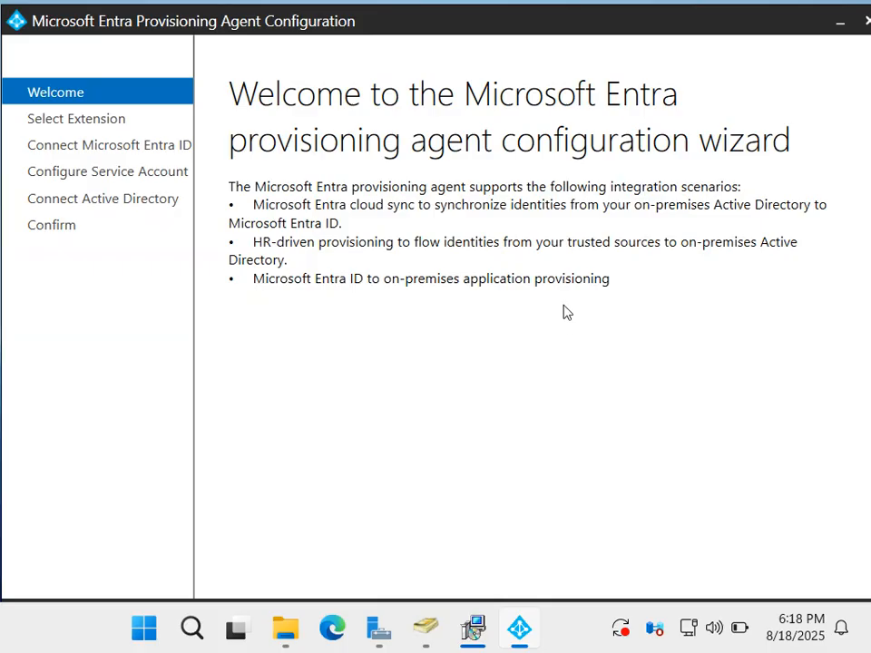
left_click_drag(783, 28, 709, 33)
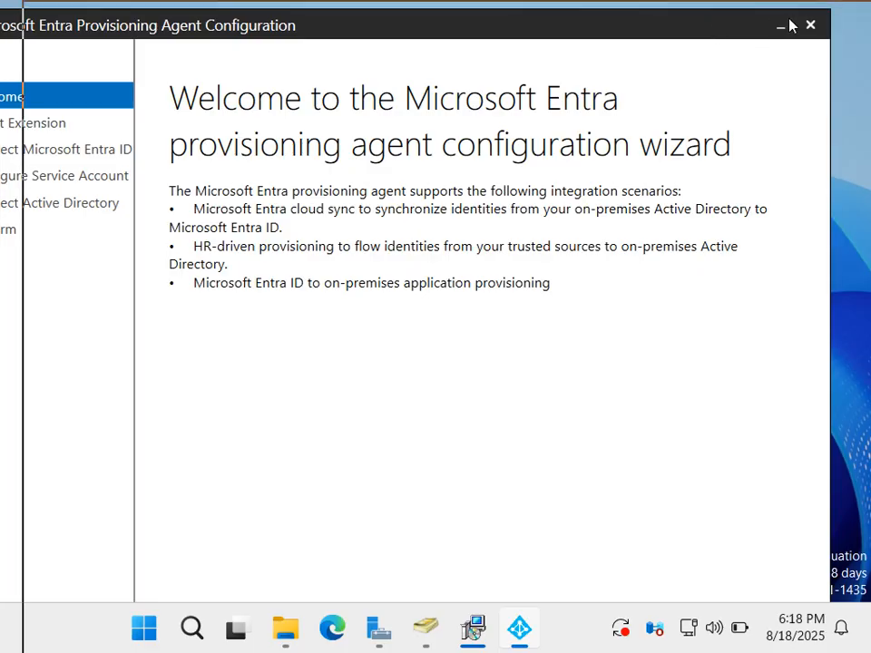
left_click_drag(809, 23, 809, 22)
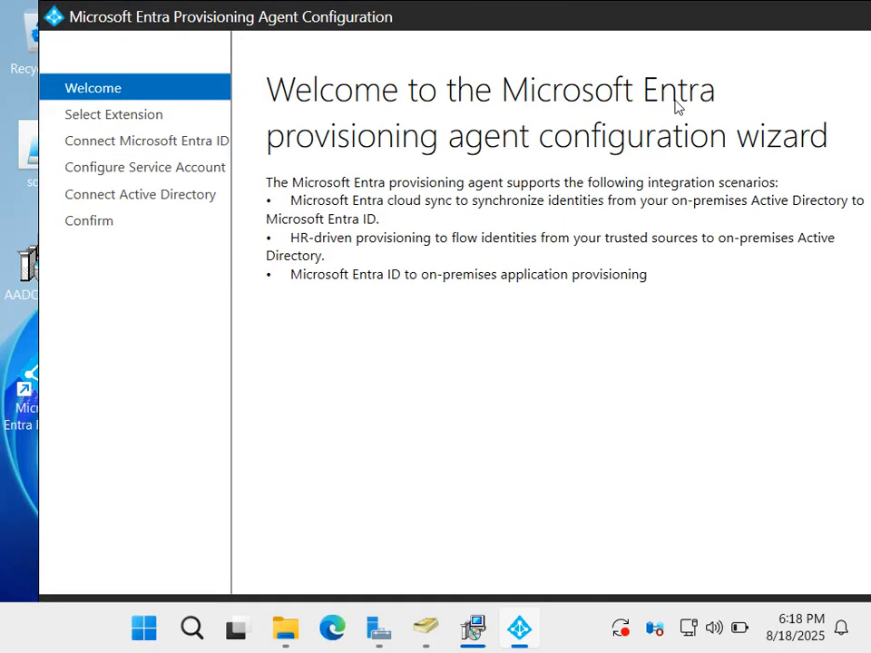